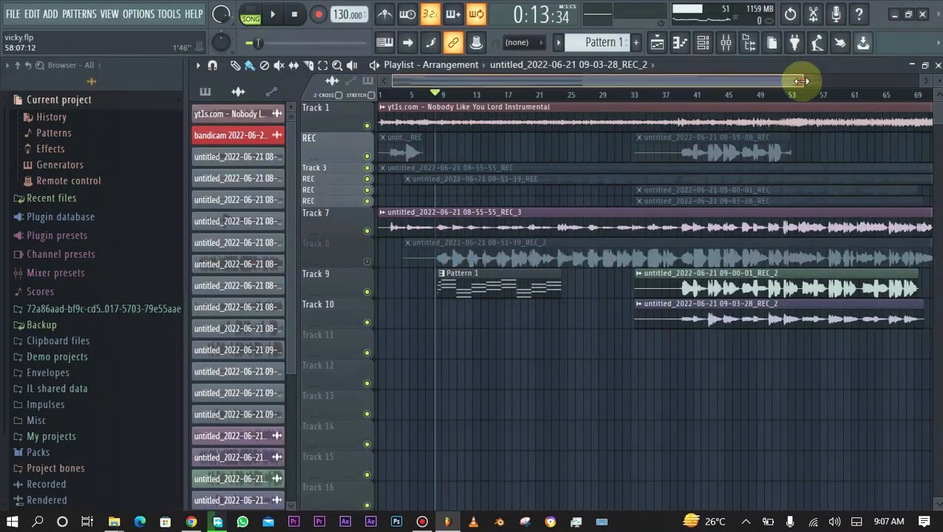
Solo Track 7 in the playlist and audition its vocal recording
drag(801, 80, 603, 74)
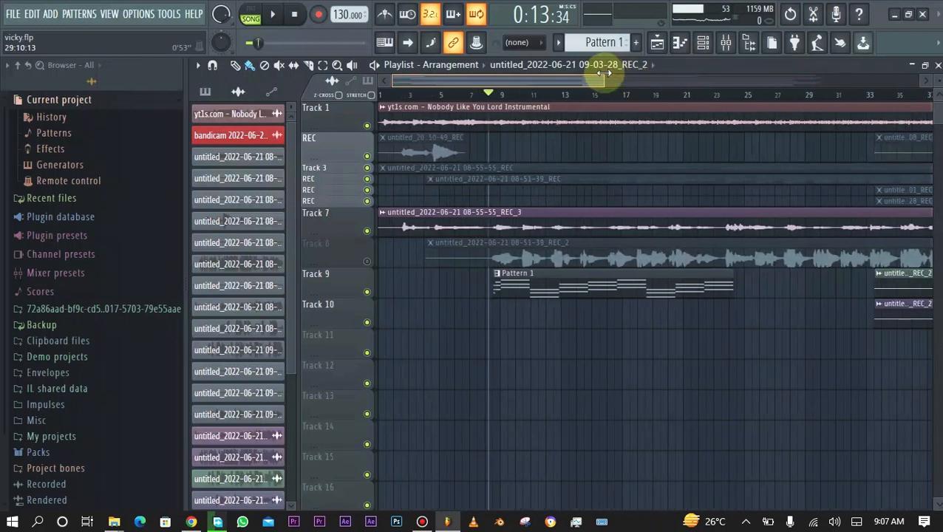
ctrl+click(367, 230)
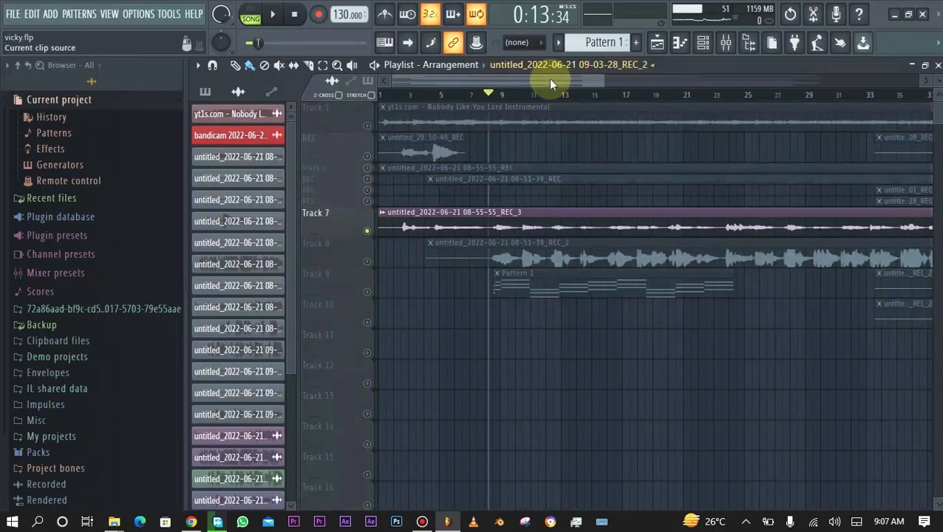
key(space)
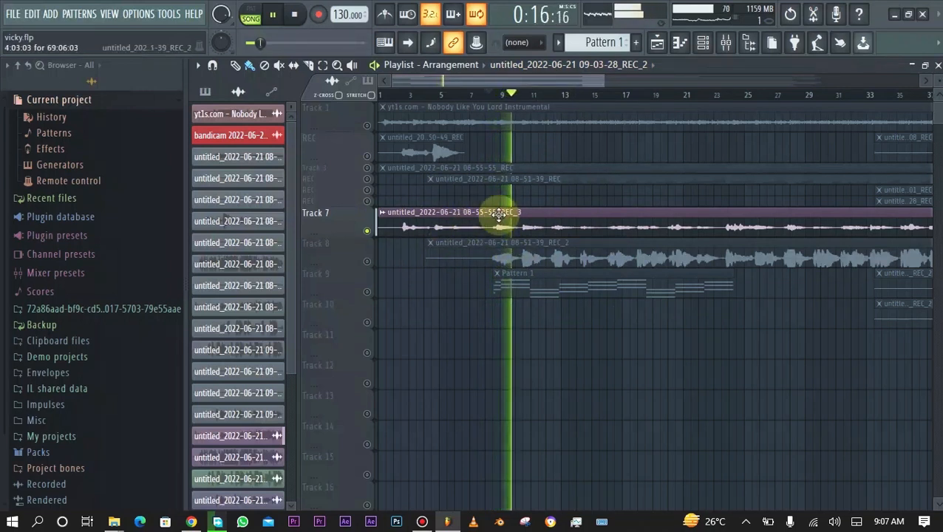
key(space)
Solo Track 9, bring up the Vital channel's instrument and audition the Pattern 1 chords
ctrl+click(367, 291)
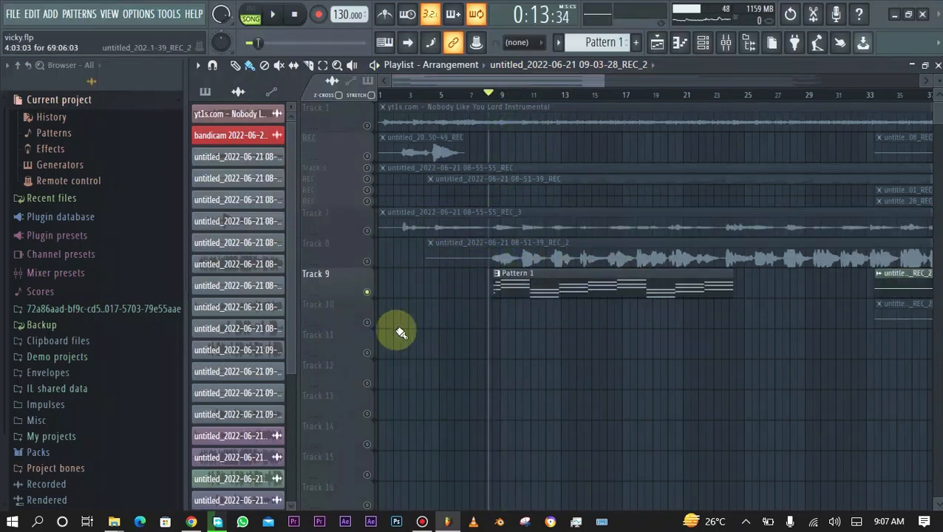
click(700, 42)
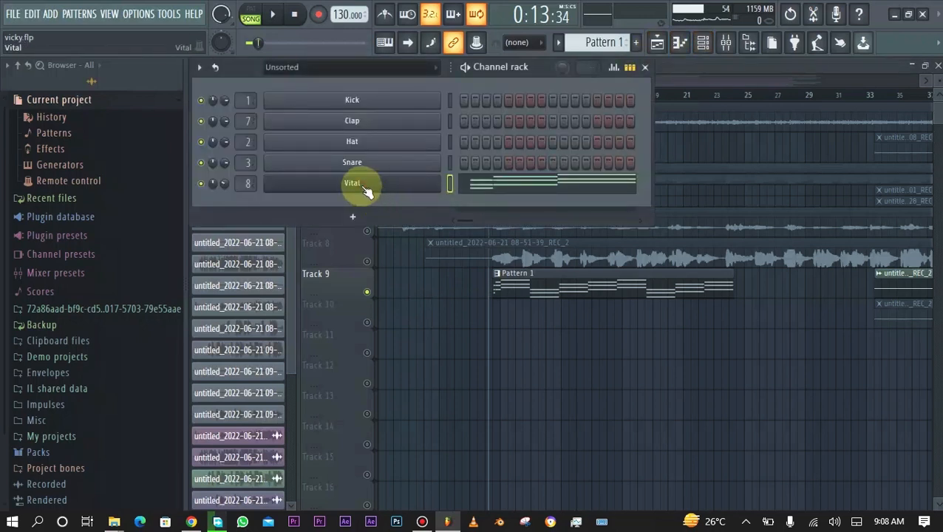
click(365, 189)
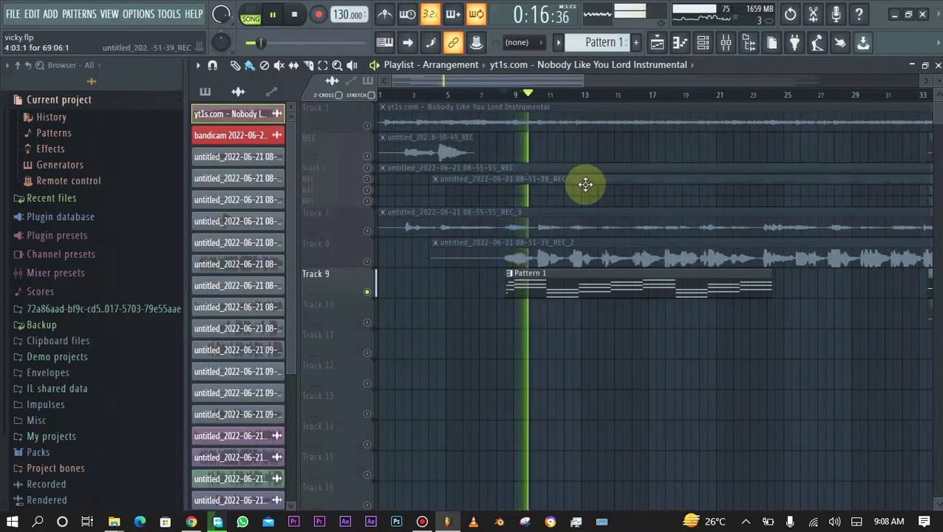
key(space)
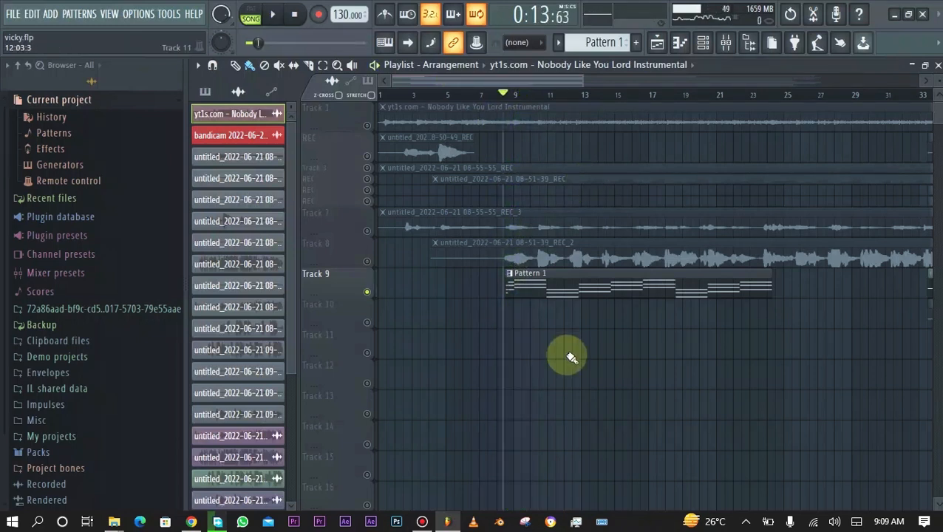
Inspect the Vocodex effect loaded on mixer track Insert 9, including its modulator and carrier settings, and close it
click(734, 50)
click(339, 230)
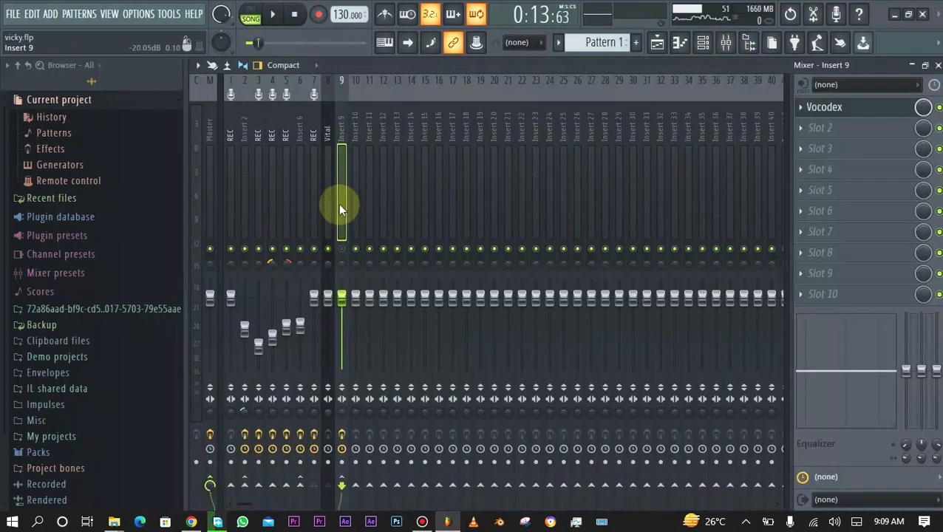
click(855, 109)
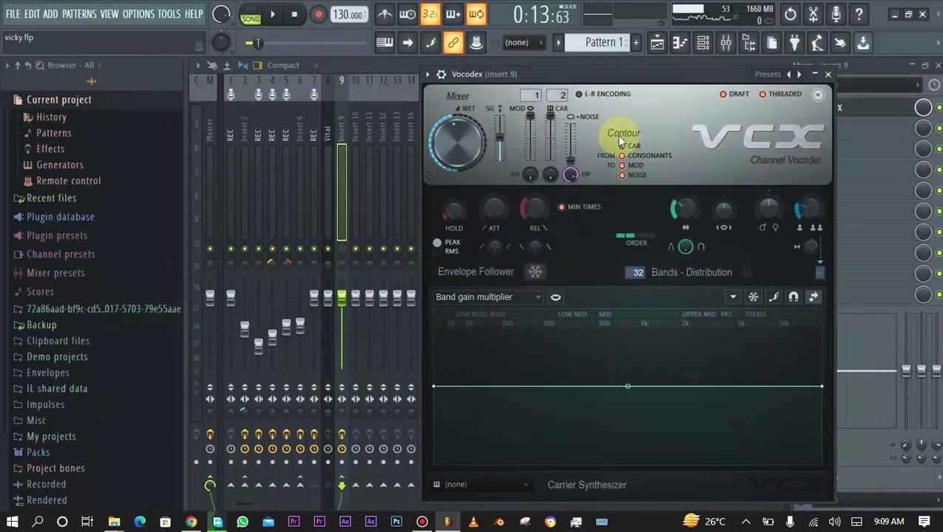
click(827, 74)
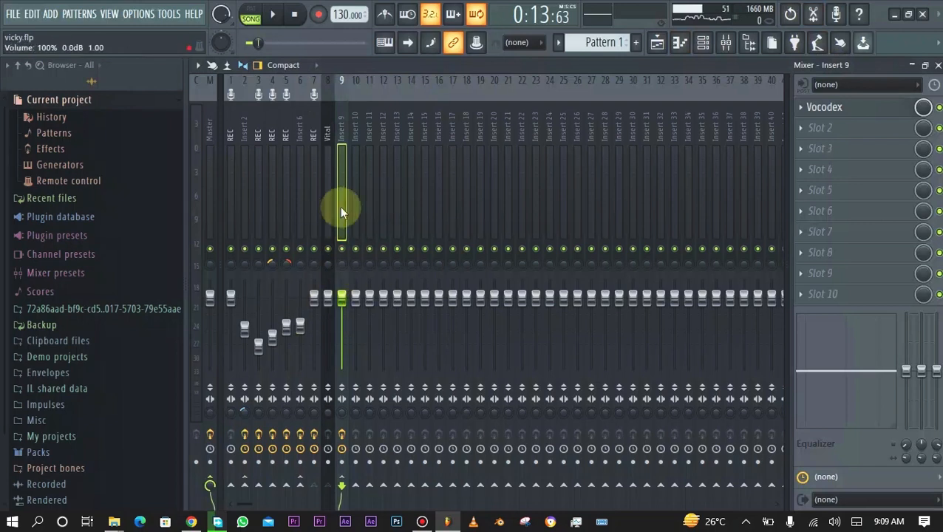
Examine the effects and routing of mixer tracks 7 (REC), 8 (Vital) and Insert 9
click(316, 209)
click(325, 215)
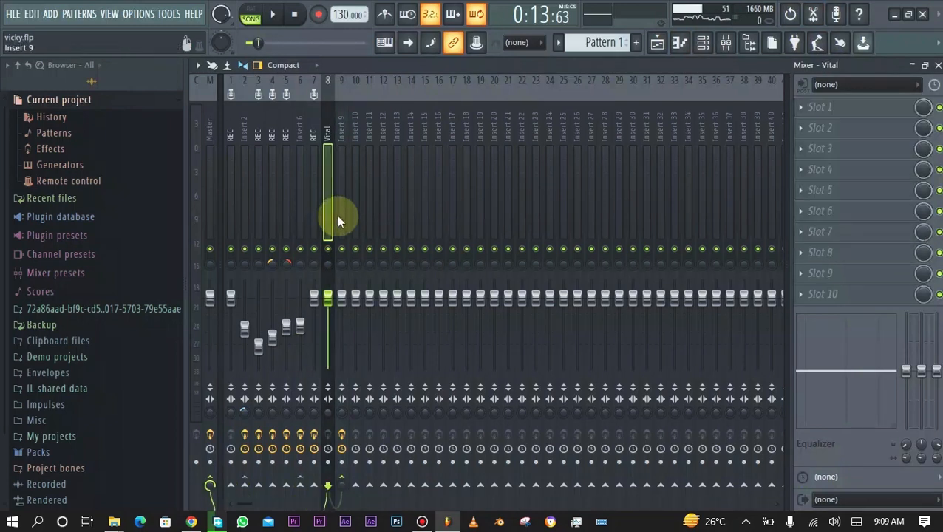
click(337, 215)
click(325, 213)
click(319, 212)
click(329, 210)
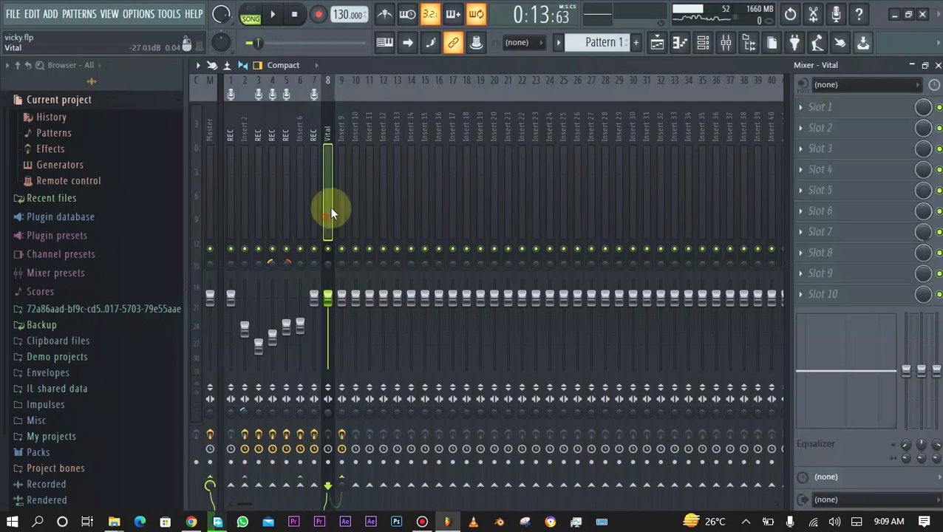
click(311, 210)
click(331, 216)
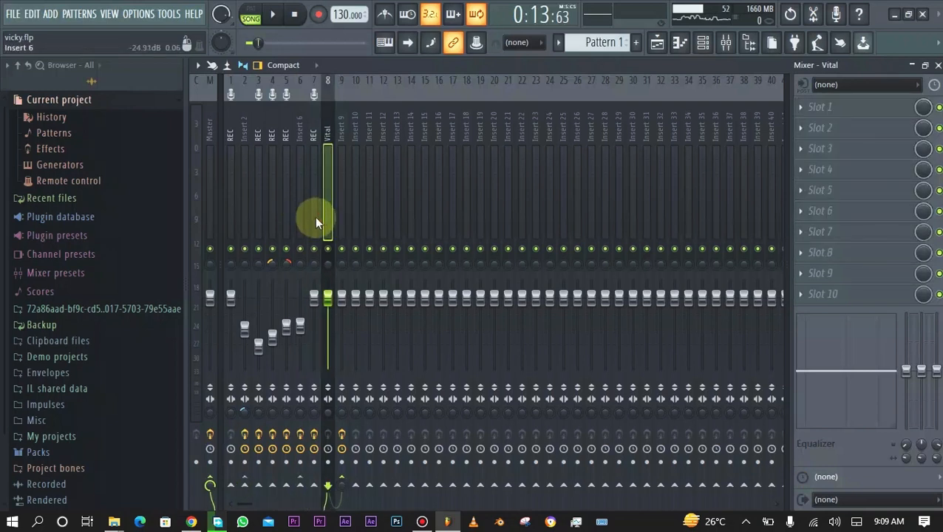
click(315, 220)
click(328, 215)
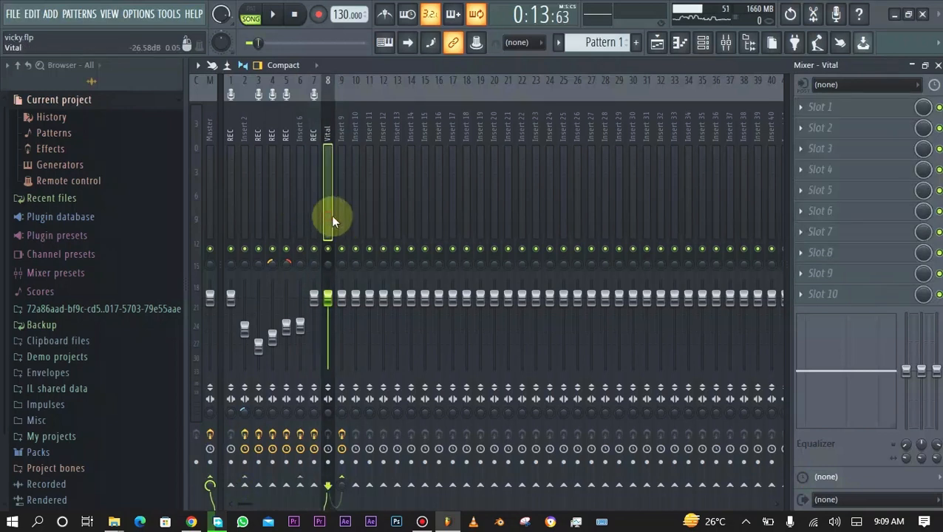
click(315, 209)
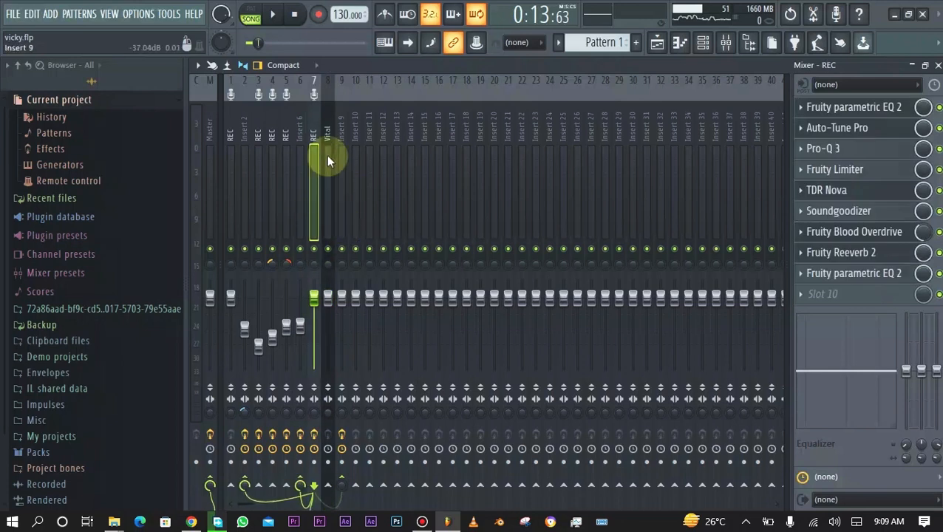
click(333, 218)
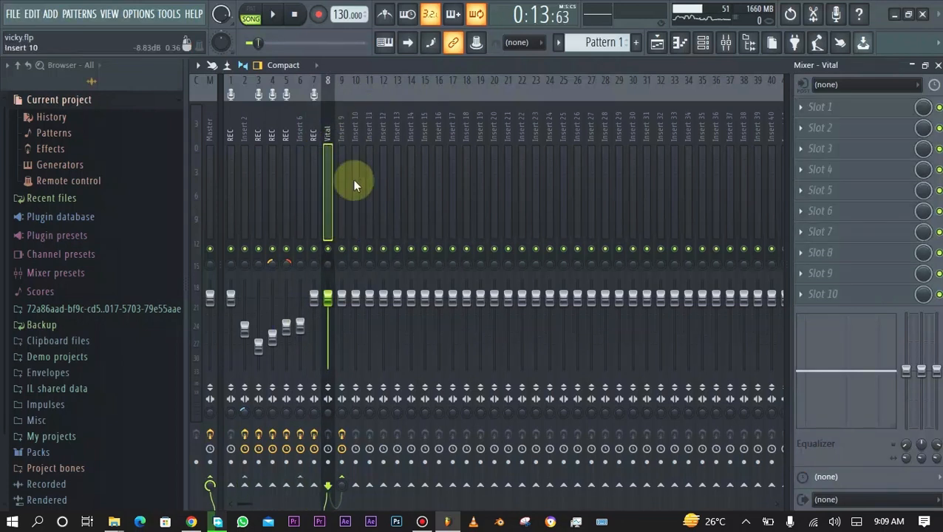
click(349, 196)
click(341, 196)
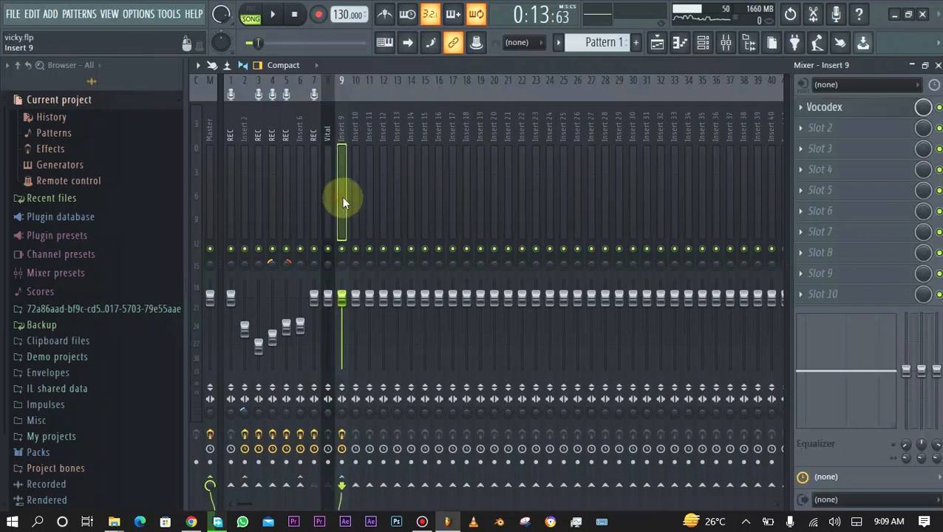
Disable the sends from mixer track 7 (REC) to the Master, Insert 2 and Insert 6
click(313, 221)
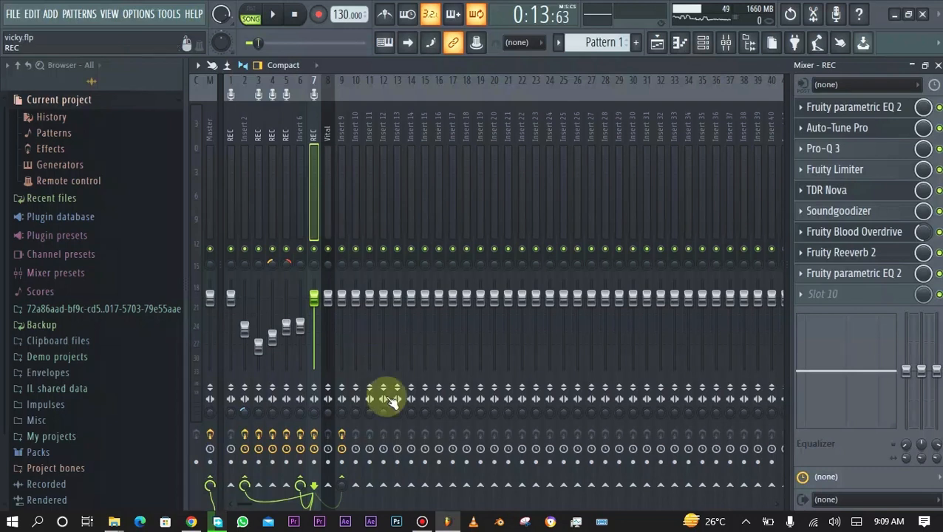
click(213, 473)
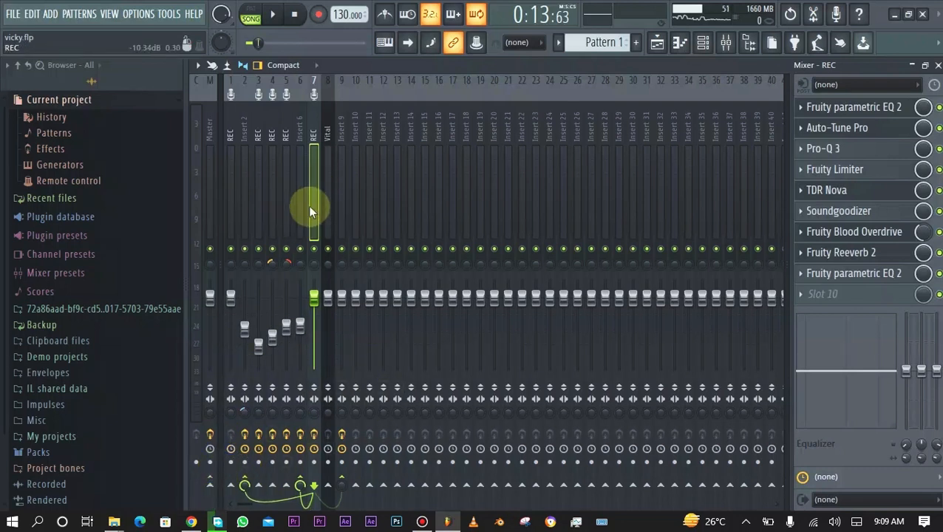
click(211, 486)
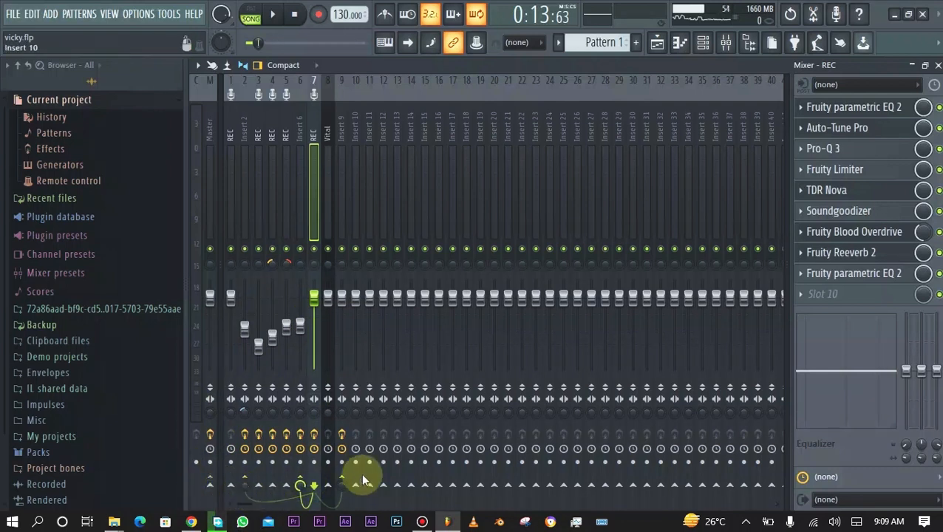
click(295, 482)
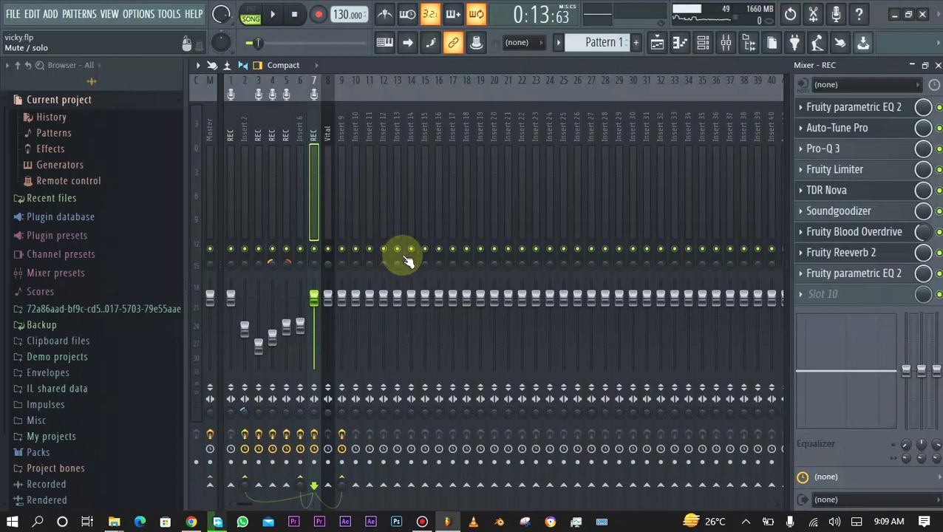
Disable the send from the Vital mixer track to the Master
click(328, 210)
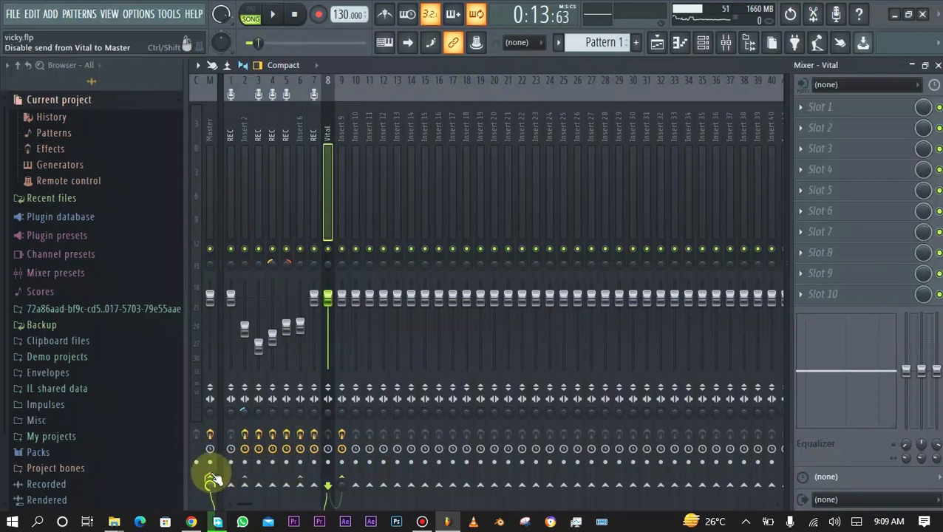
click(212, 481)
Review Vocodex on Insert 9 and check the routing of mixer track 7 (REC) and the Vital track
click(344, 185)
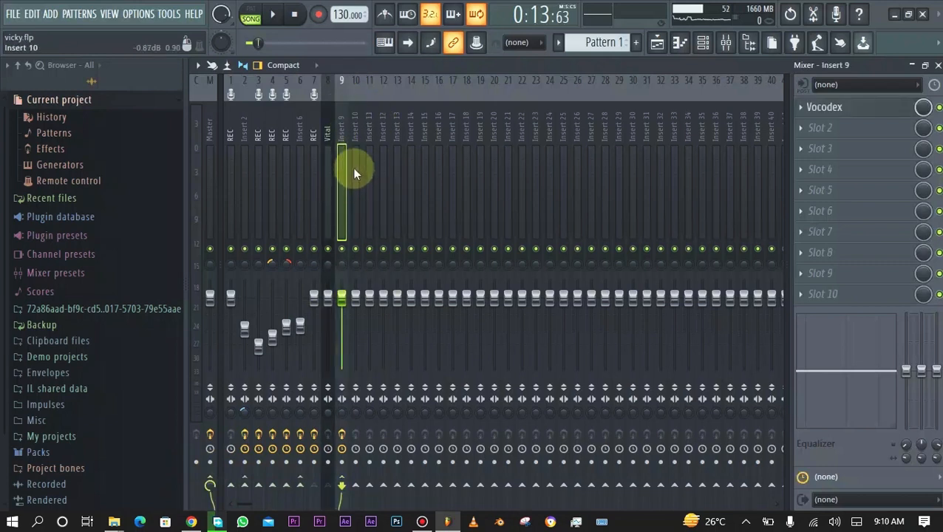
click(315, 213)
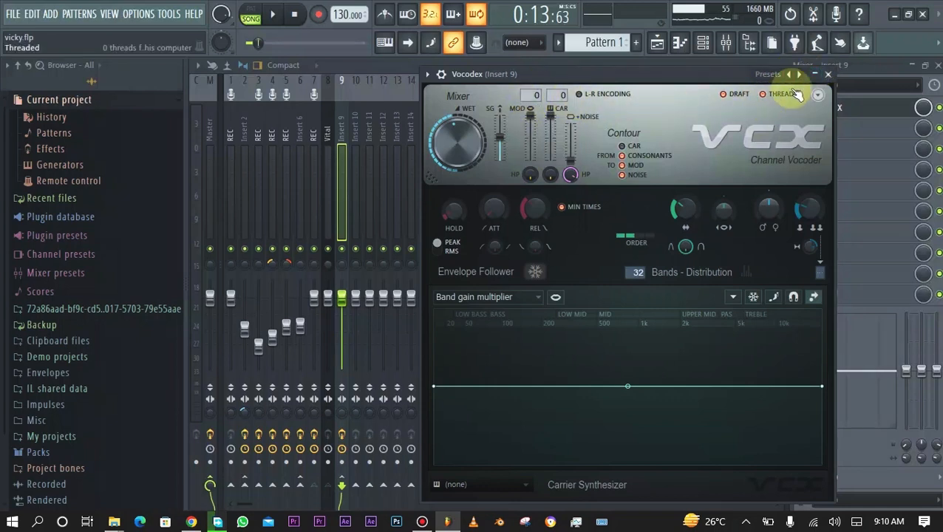
click(828, 76)
click(311, 212)
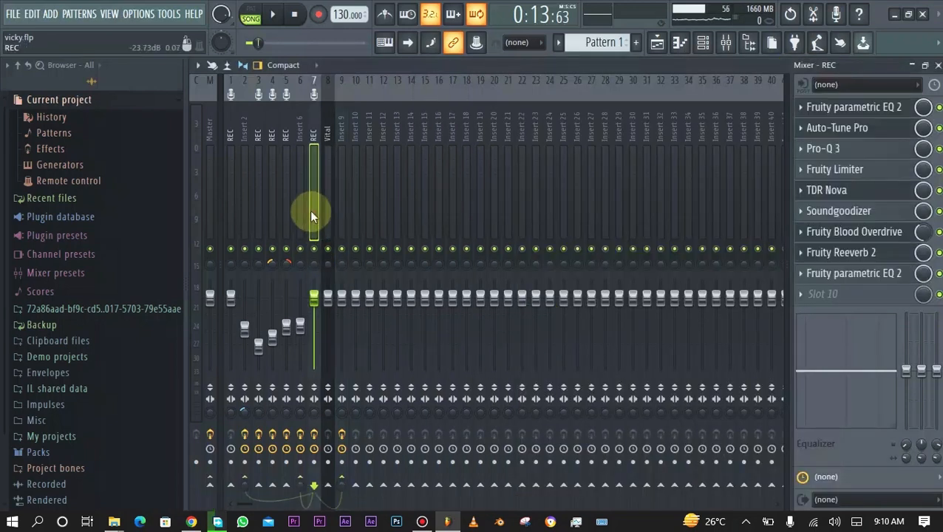
click(323, 197)
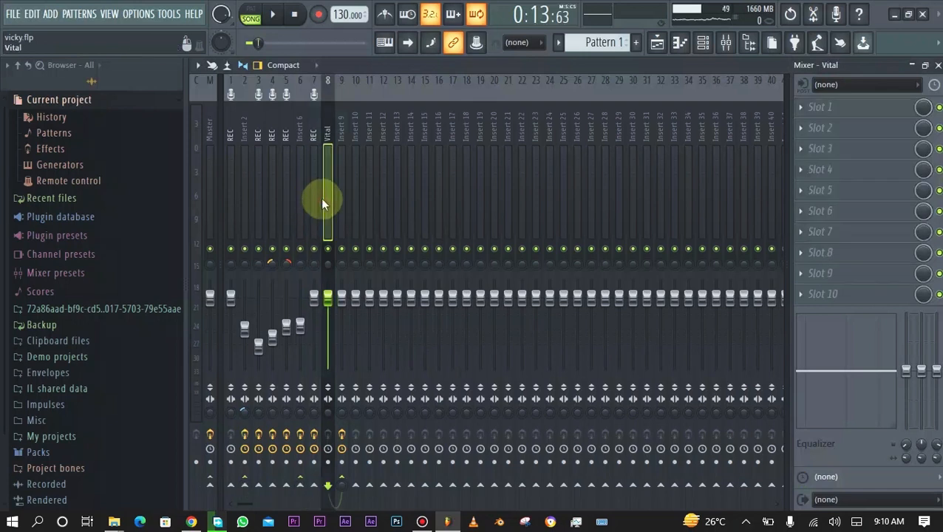
click(313, 197)
click(327, 197)
click(311, 198)
click(340, 194)
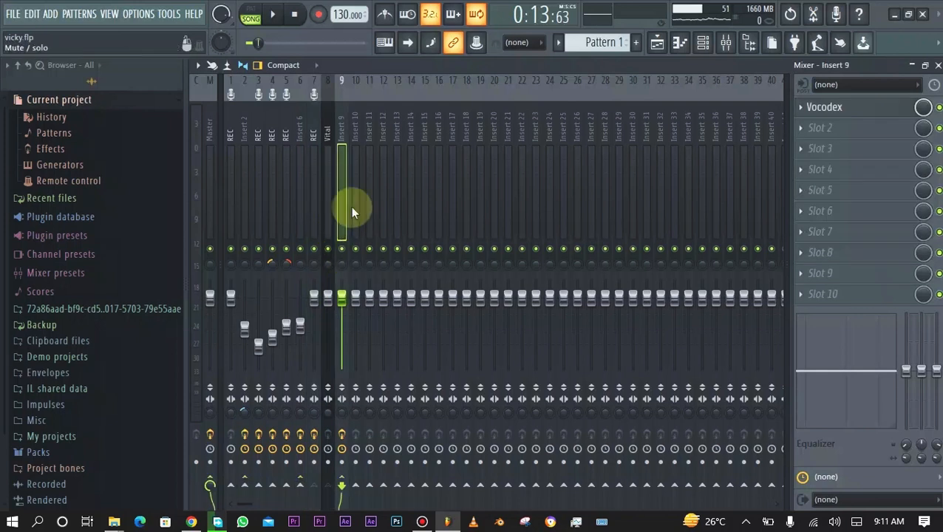
Remove the send from mixer track 7 (REC) to Insert 9 and recreate it as a sidechain
click(315, 193)
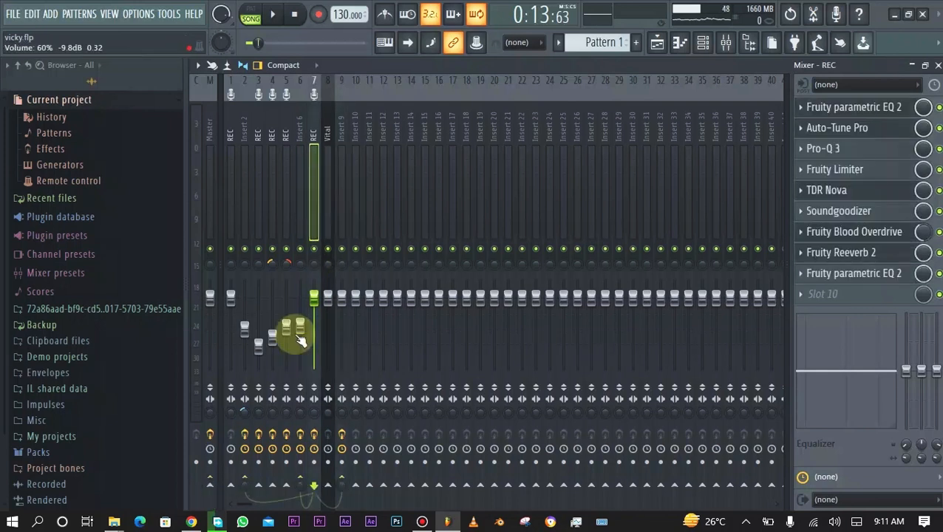
click(343, 482)
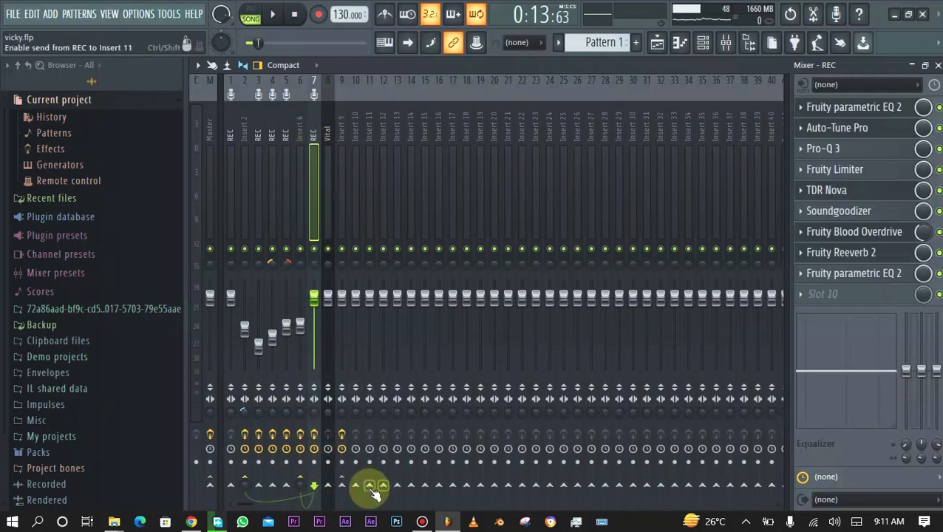
right_click(345, 484)
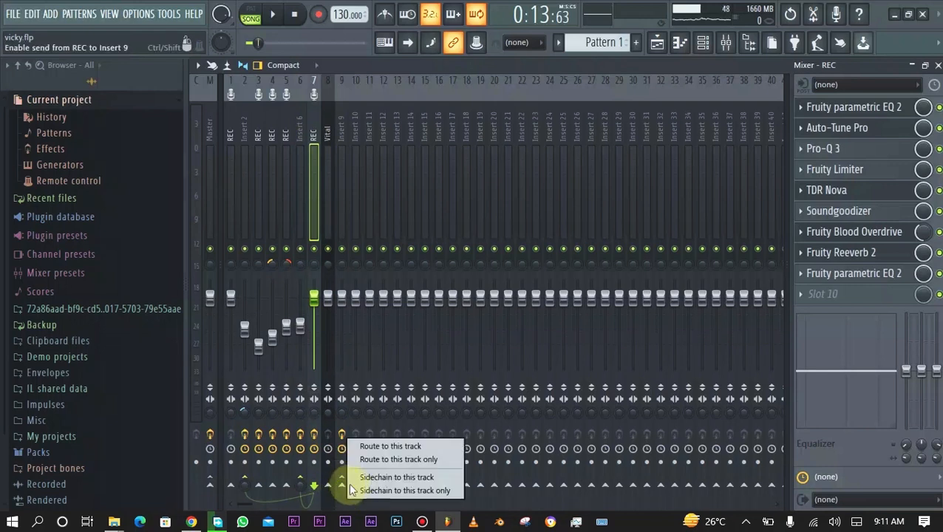
click(398, 477)
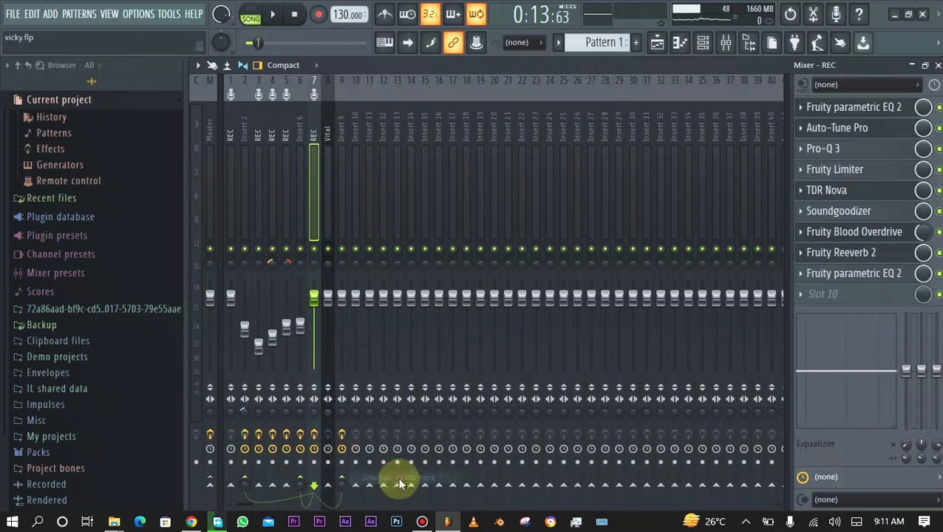
Sidechain the Vital mixer track to Insert 9
click(325, 230)
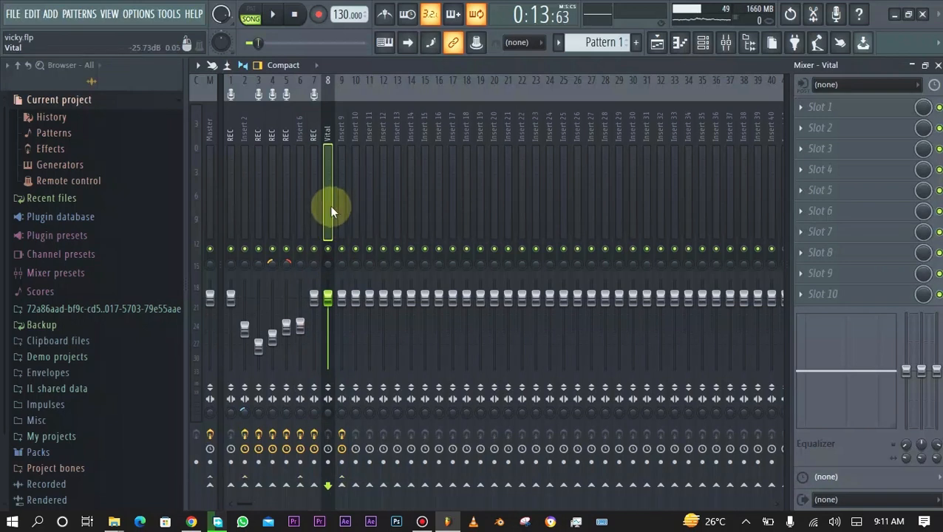
right_click(345, 485)
click(398, 477)
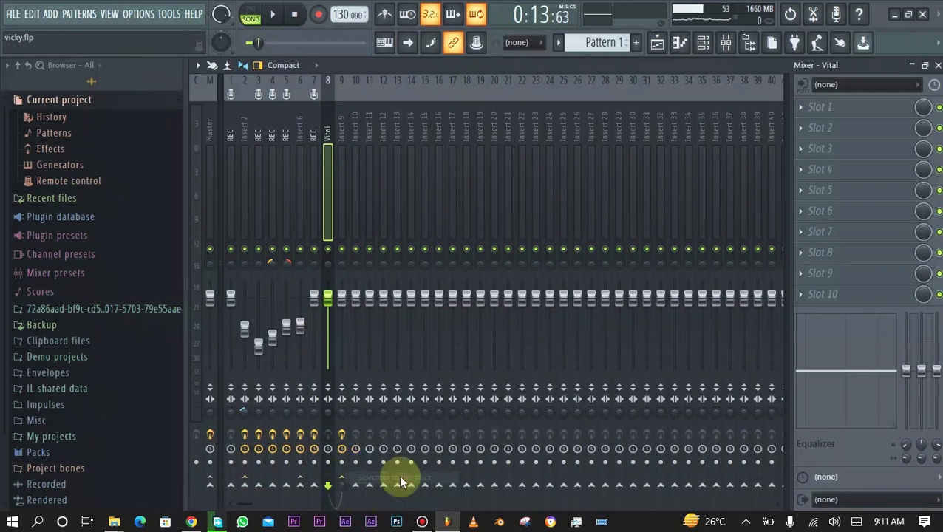
Open Vocodex on Insert 9 and set its modulator input to REC
click(344, 191)
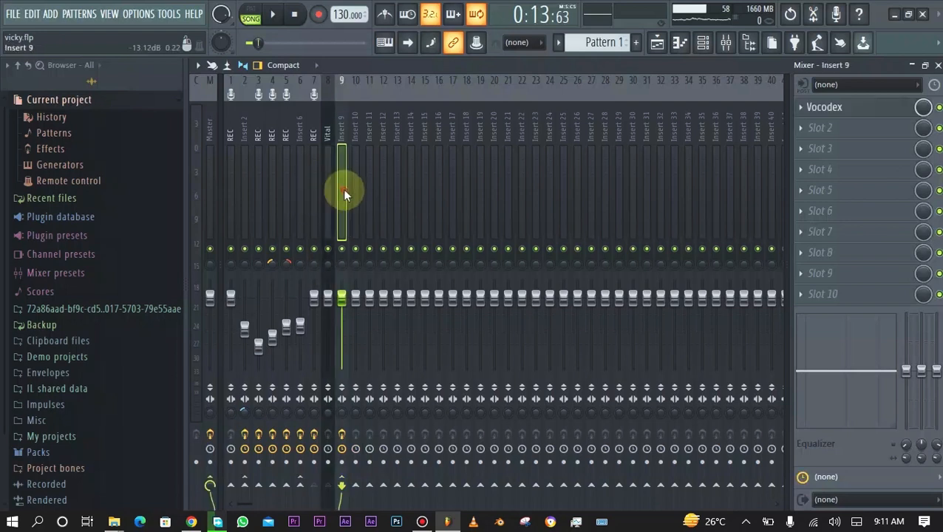
click(816, 107)
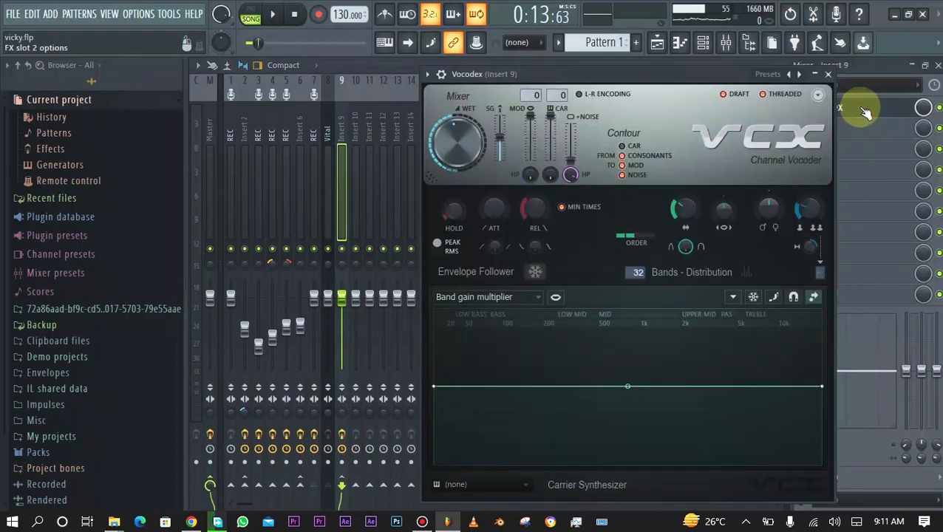
click(531, 93)
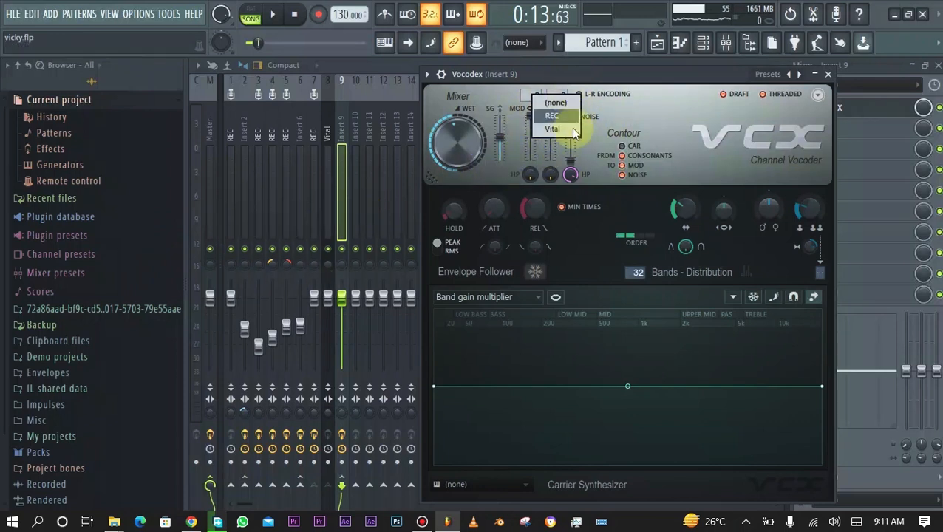
click(533, 93)
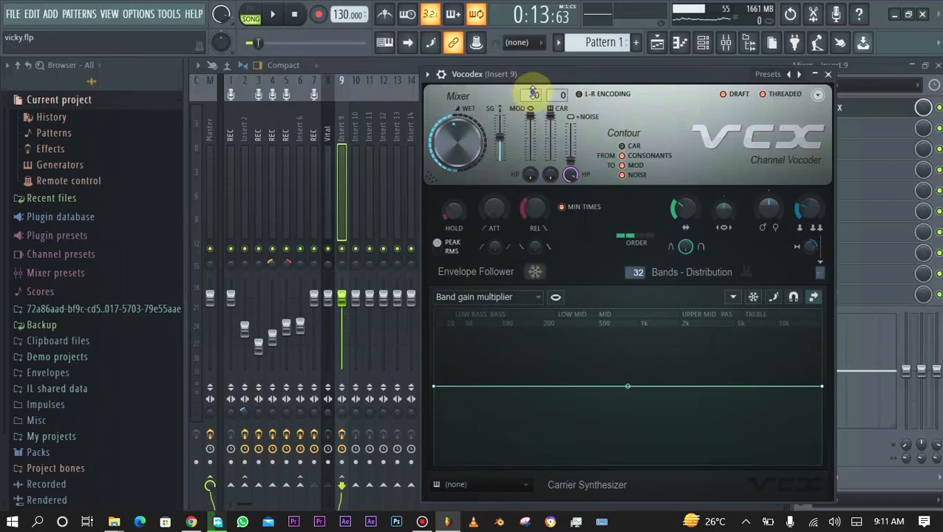
click(533, 92)
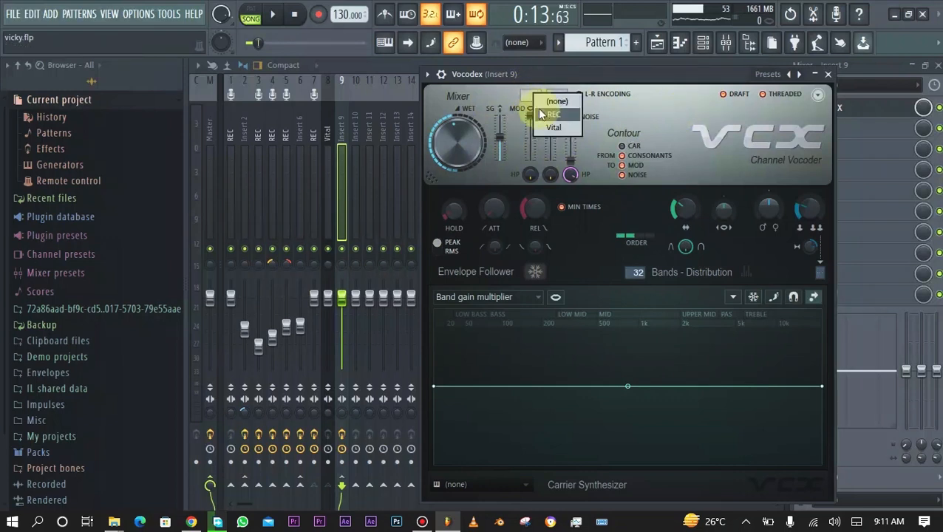
click(540, 114)
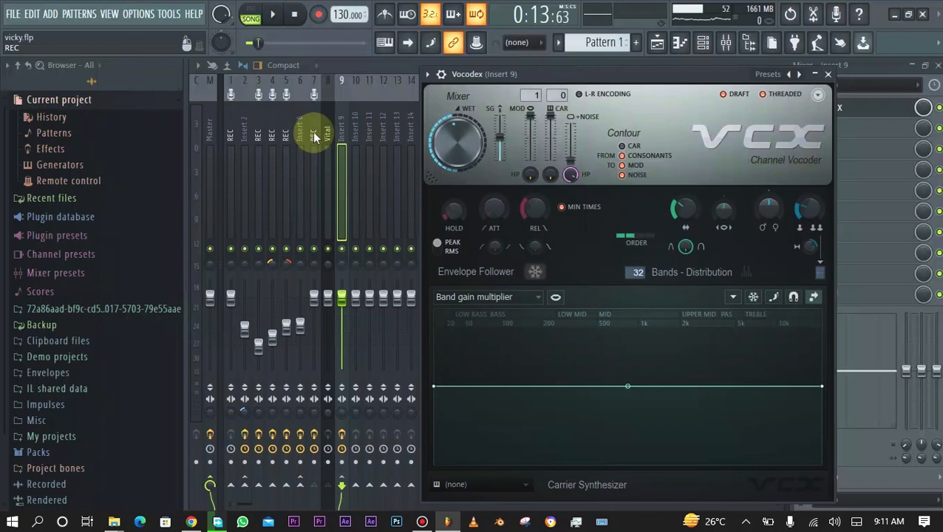
Set the Vocodex carrier input to Vital and close the plugin window
click(561, 94)
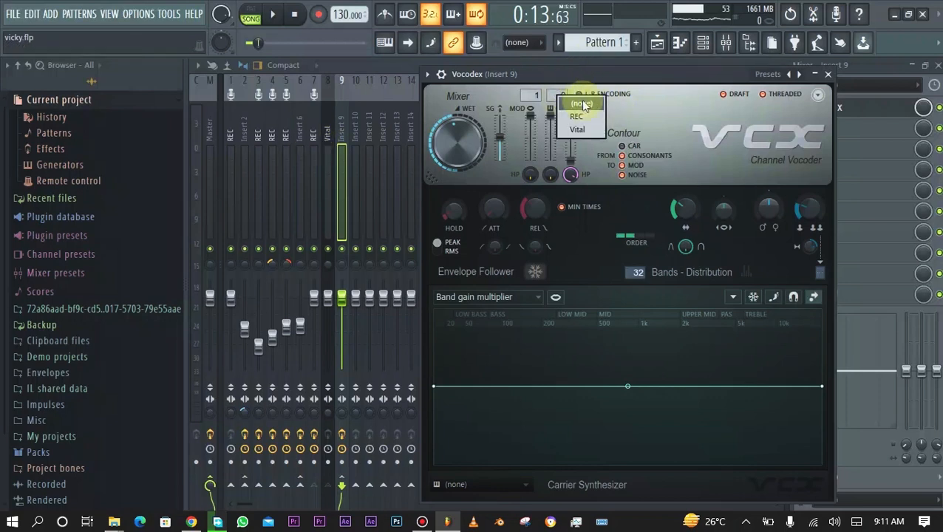
click(580, 130)
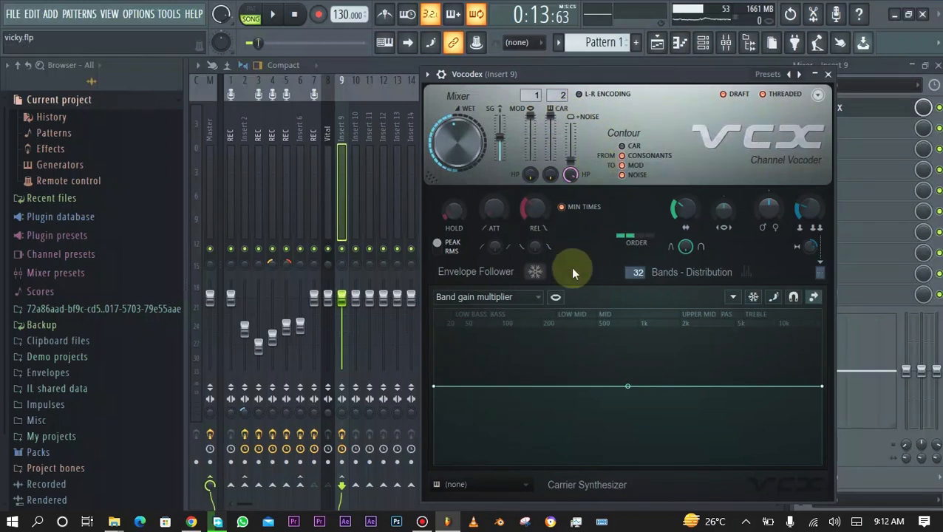
click(828, 74)
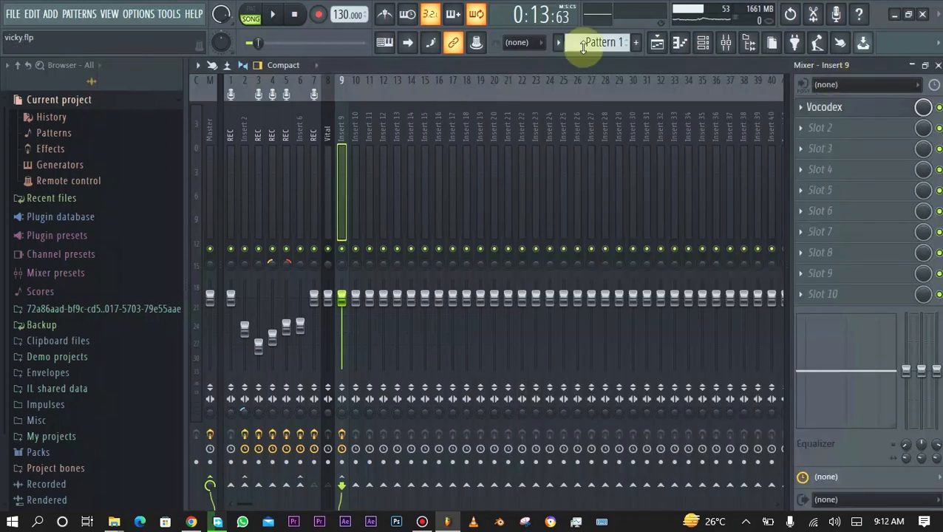
Unmute the vocal recording on Track 7 in the playlist and play it back together with Pattern 1
click(657, 42)
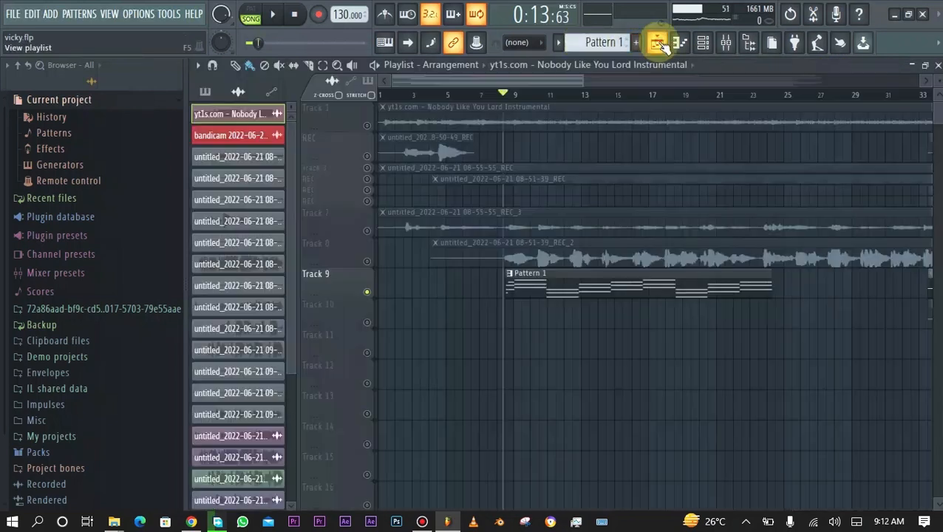
click(367, 230)
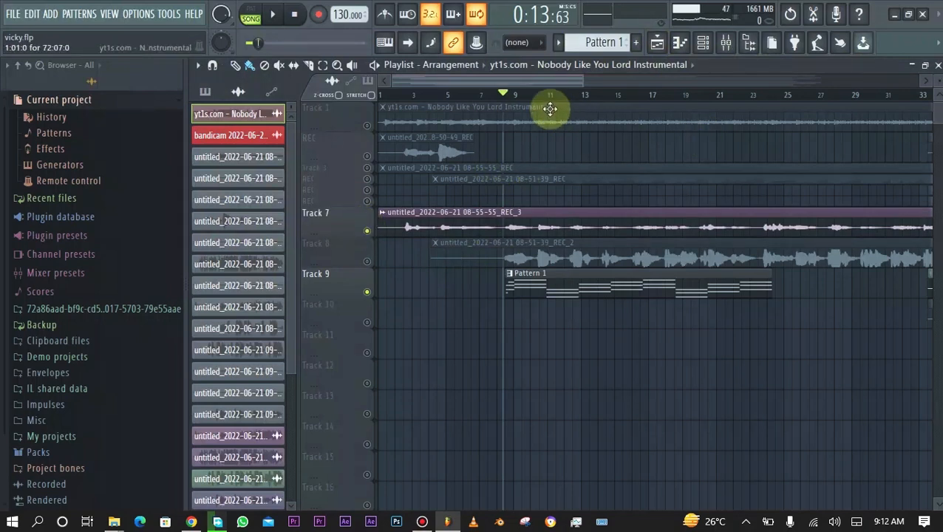
drag(583, 81, 549, 87)
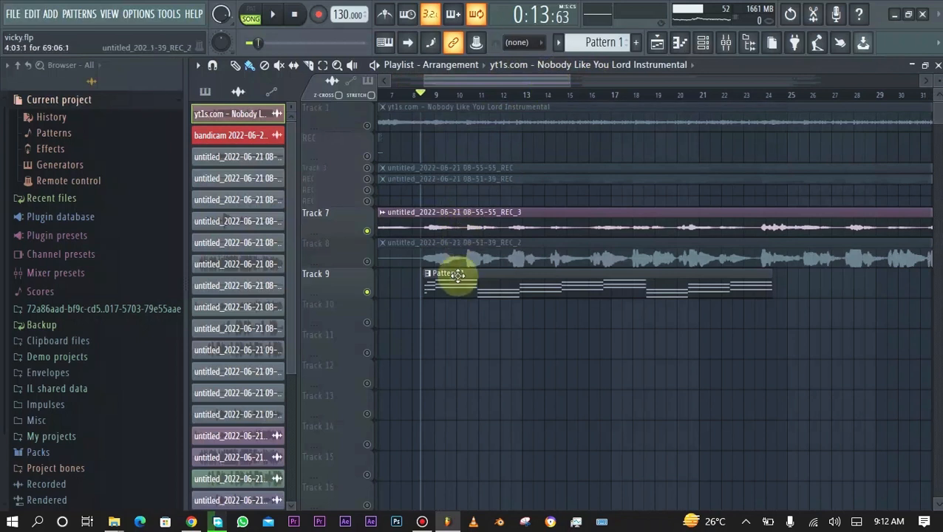
key(space)
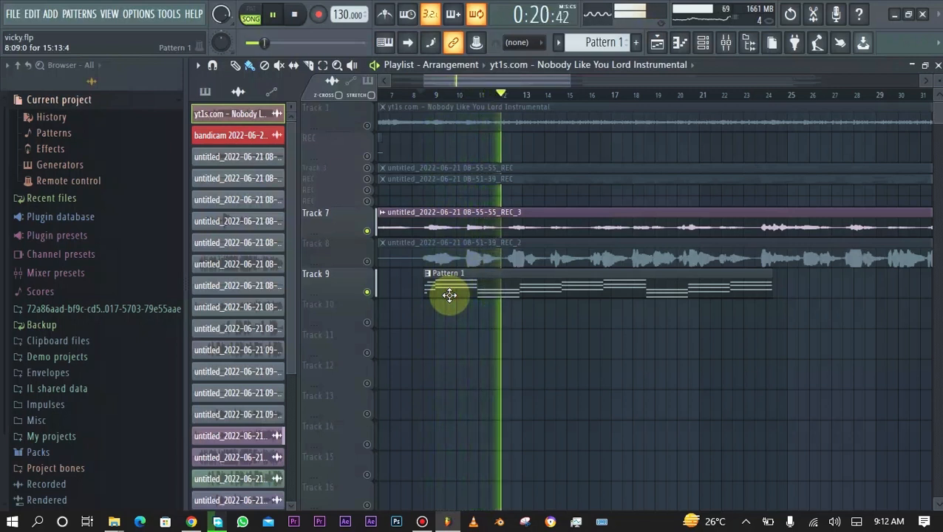
key(space)
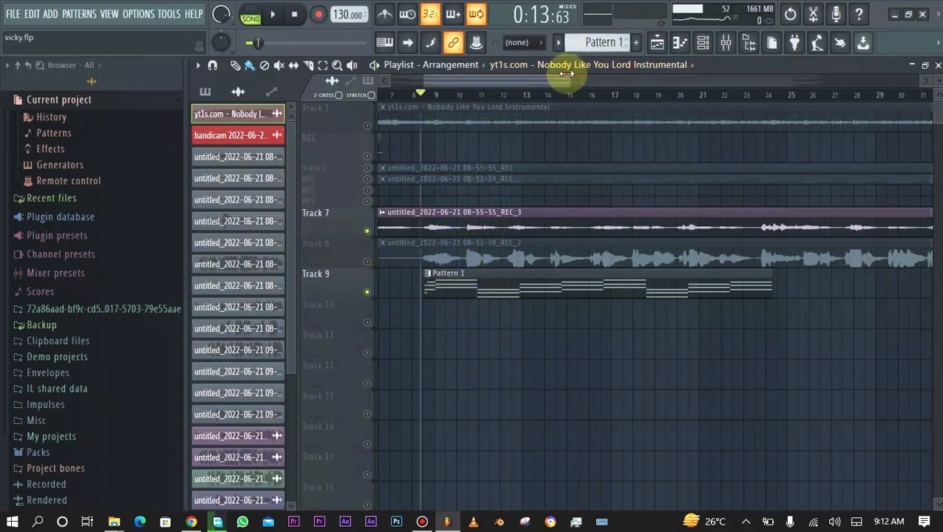
Examine the Vital chord notes of Pattern 1 in the piano roll and return to the playlist
drag(566, 73, 538, 73)
click(490, 293)
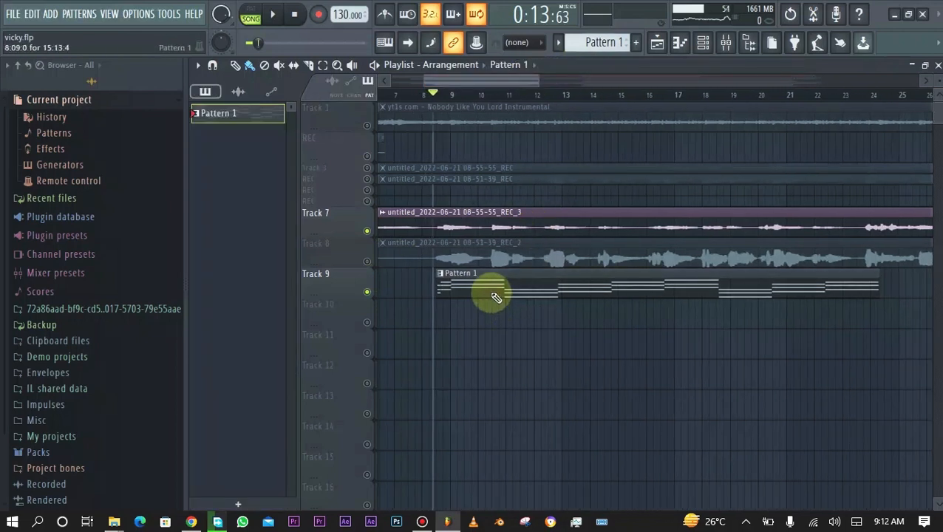
double_click(495, 297)
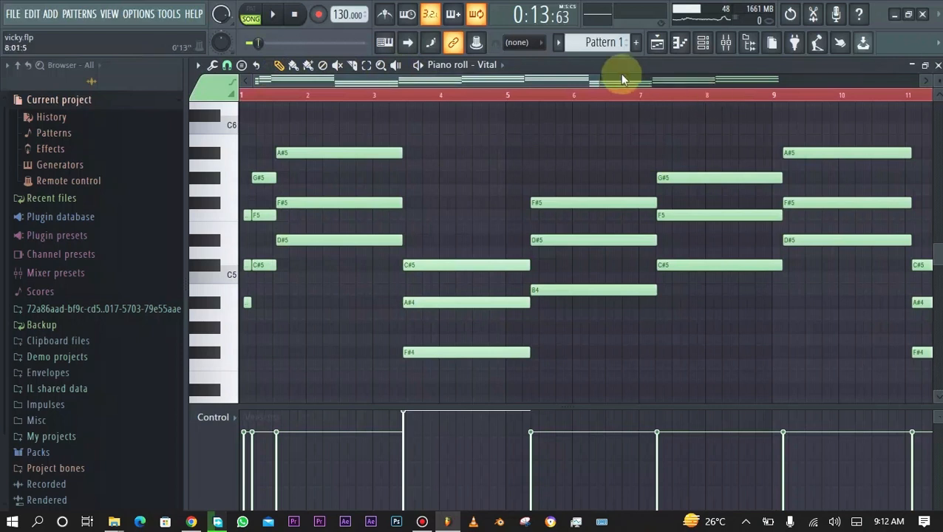
drag(595, 84, 706, 84)
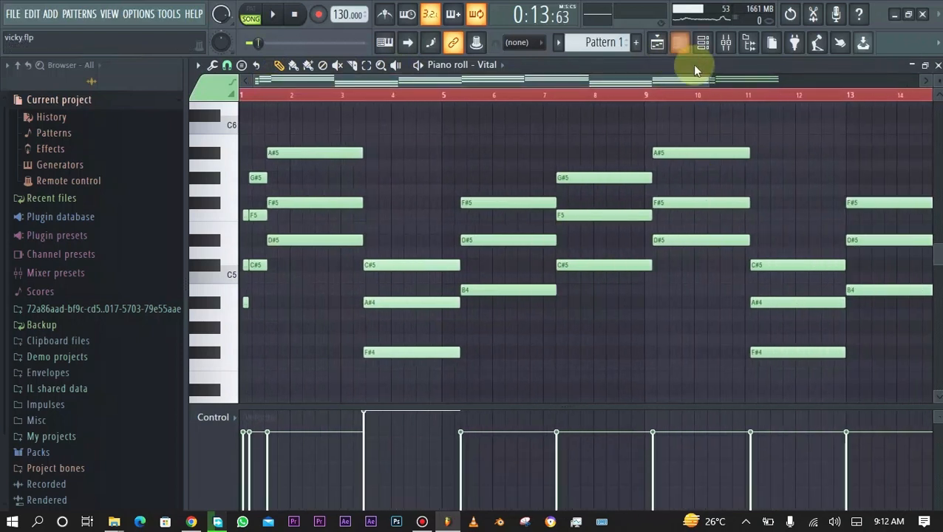
click(657, 43)
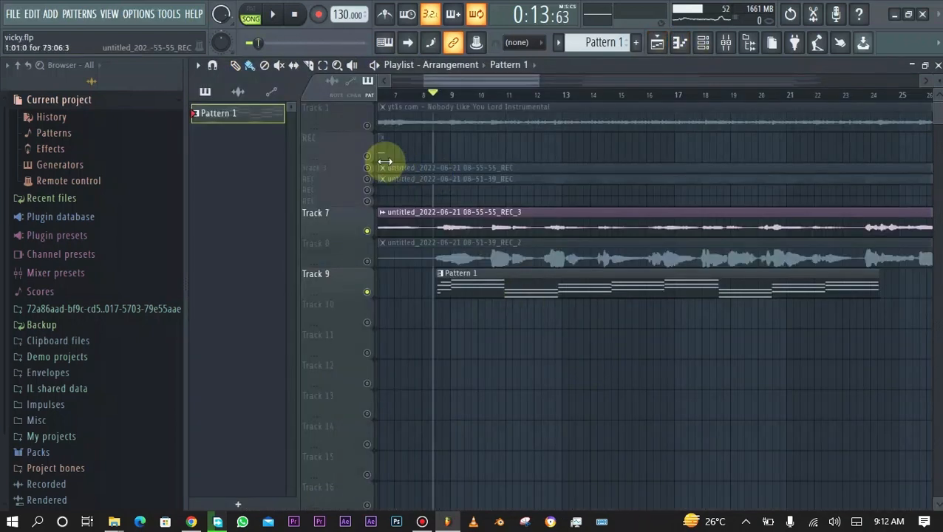
Unmute the instrumental on Track 1 and review the Pattern 1 chords against it in the piano roll
click(367, 126)
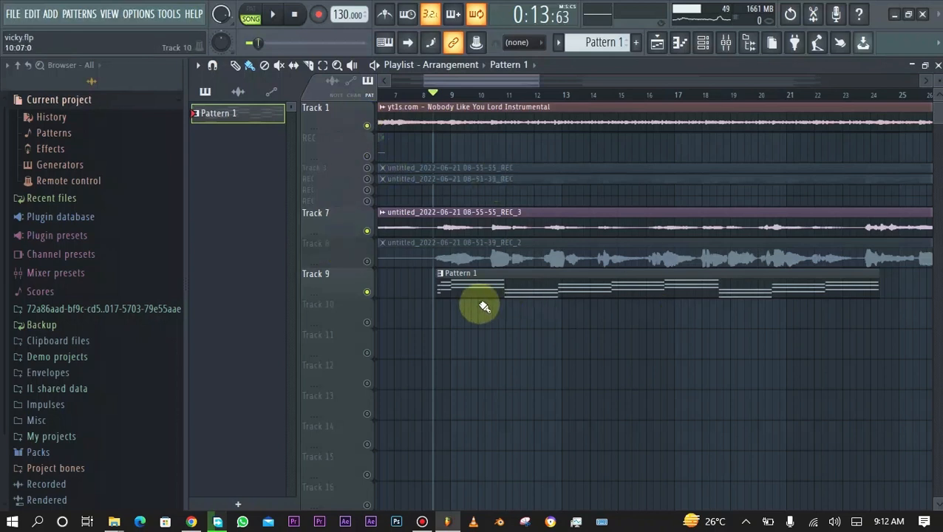
double_click(490, 288)
drag(581, 83, 542, 80)
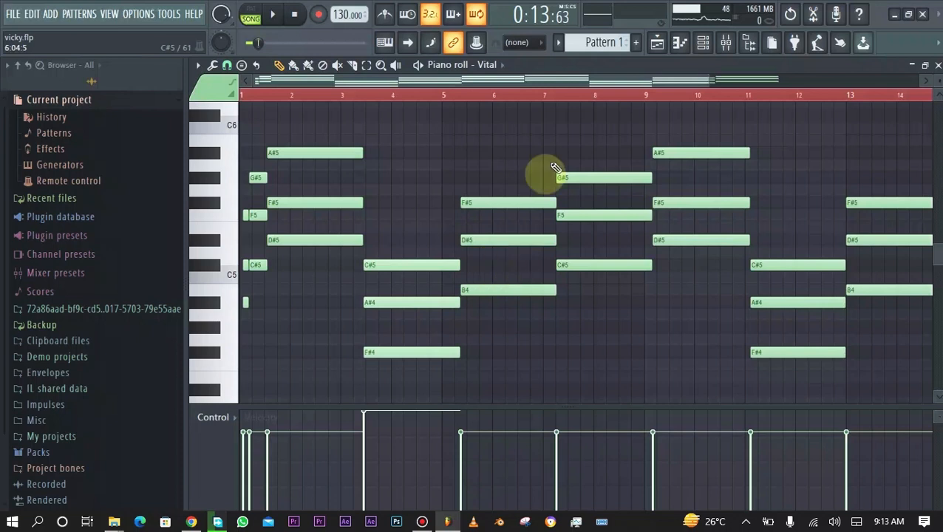
click(657, 42)
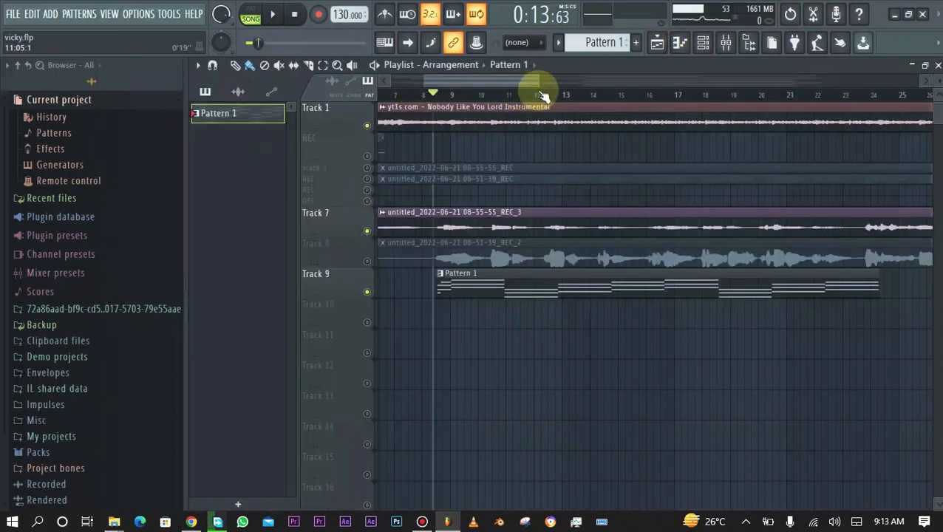
Play back the arrangement to hear the vocoded vocal together with the instrumental
drag(543, 80, 449, 79)
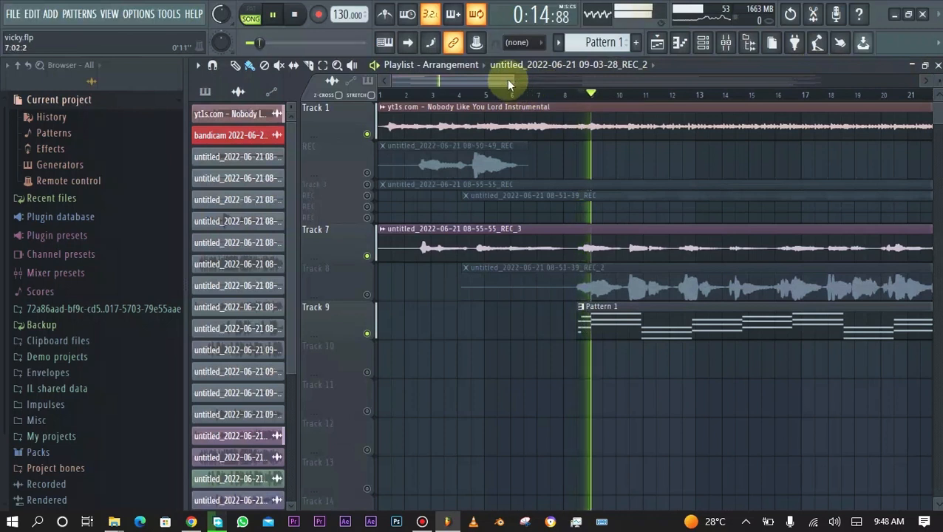
drag(511, 79, 579, 77)
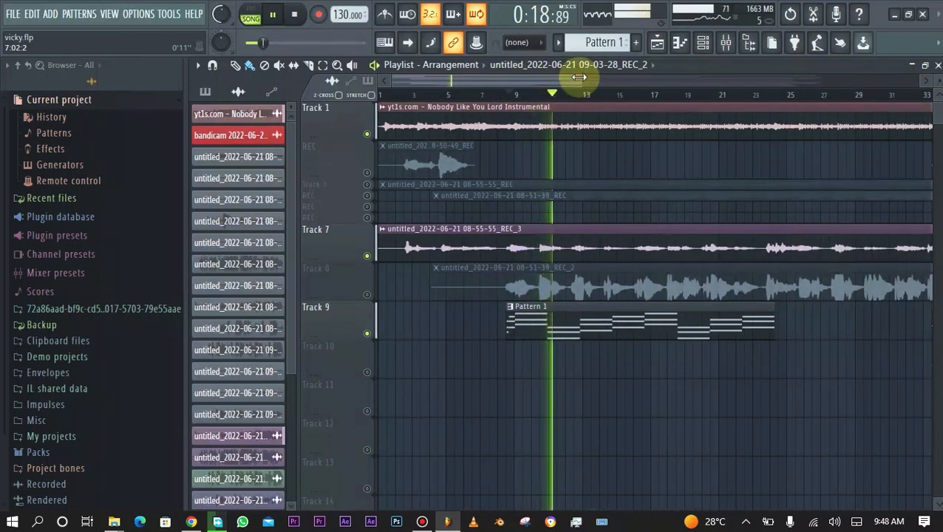
key(space)
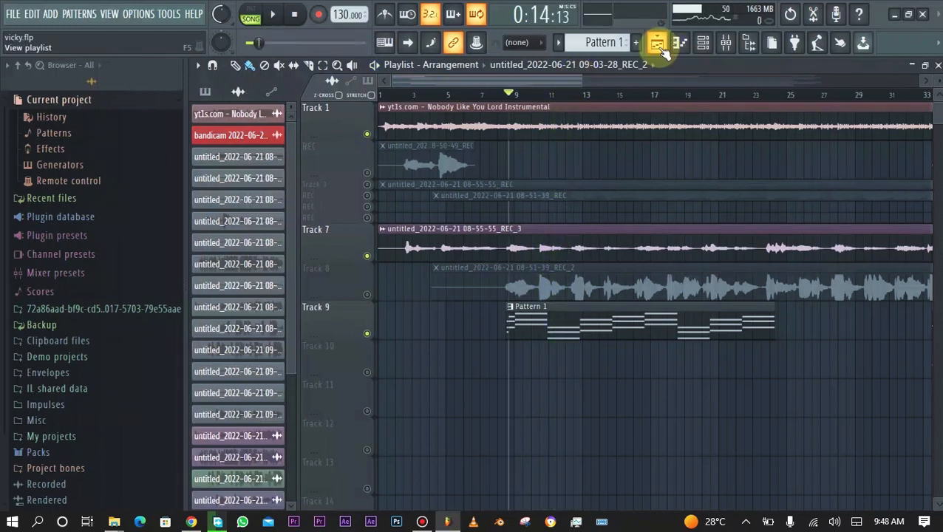
Show the mixer and open Vocodex on Insert 9
click(726, 42)
click(344, 198)
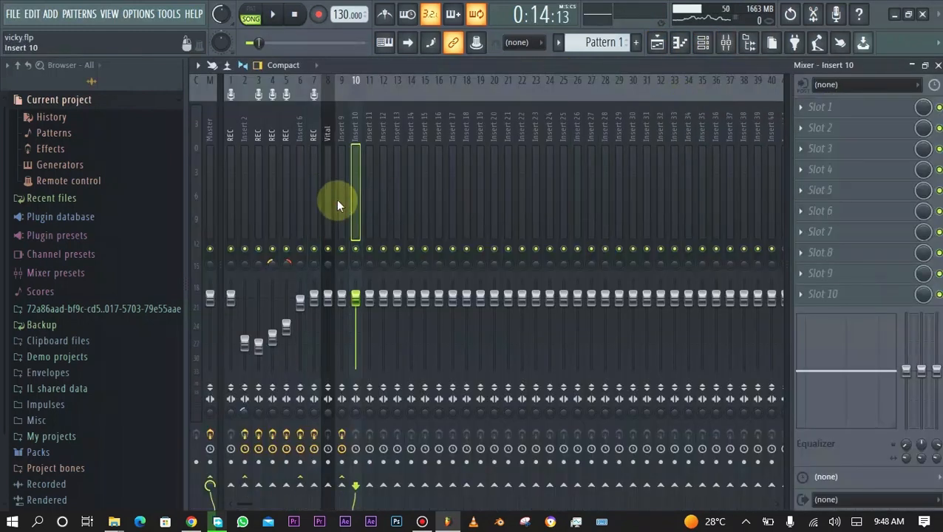
click(850, 104)
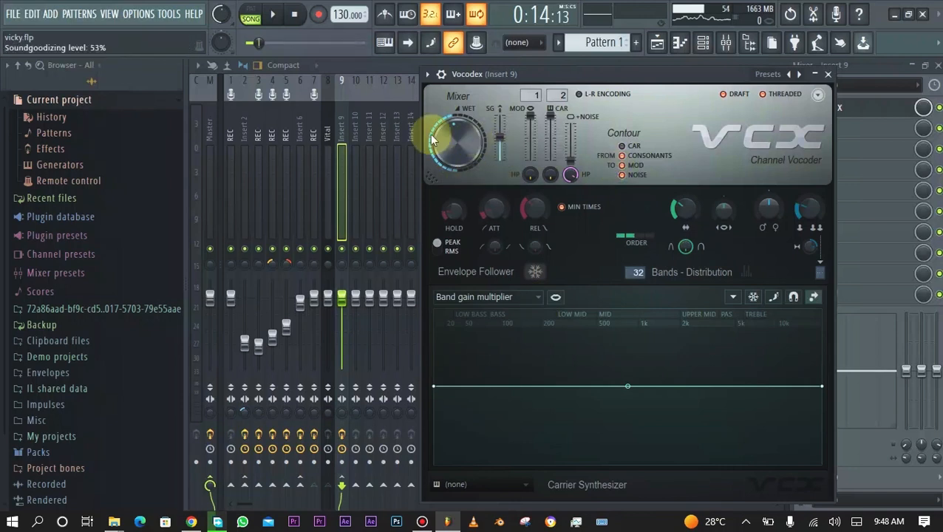
Try the Vocodex wet level at -INF dB and 18.1 dB, and reset it to its default
drag(429, 133, 446, 149)
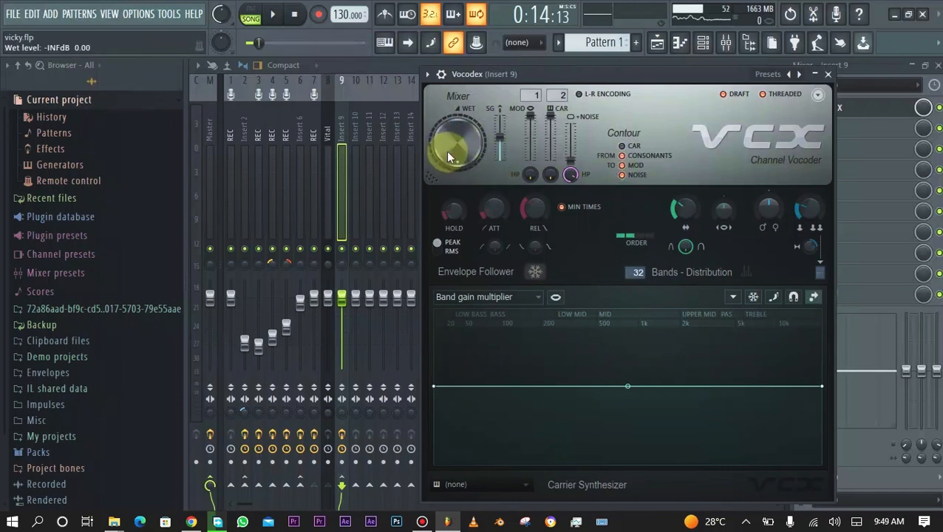
scroll(448, 156, up, 10)
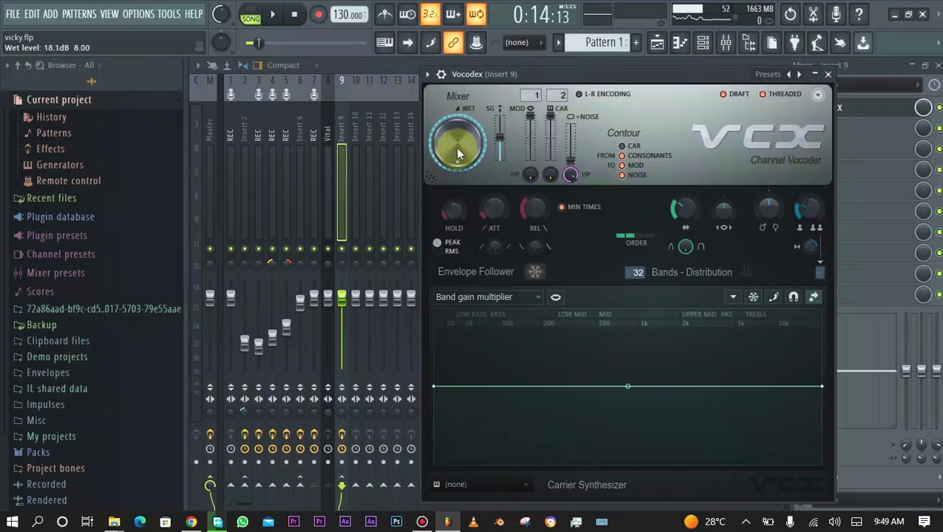
drag(456, 148, 457, 230)
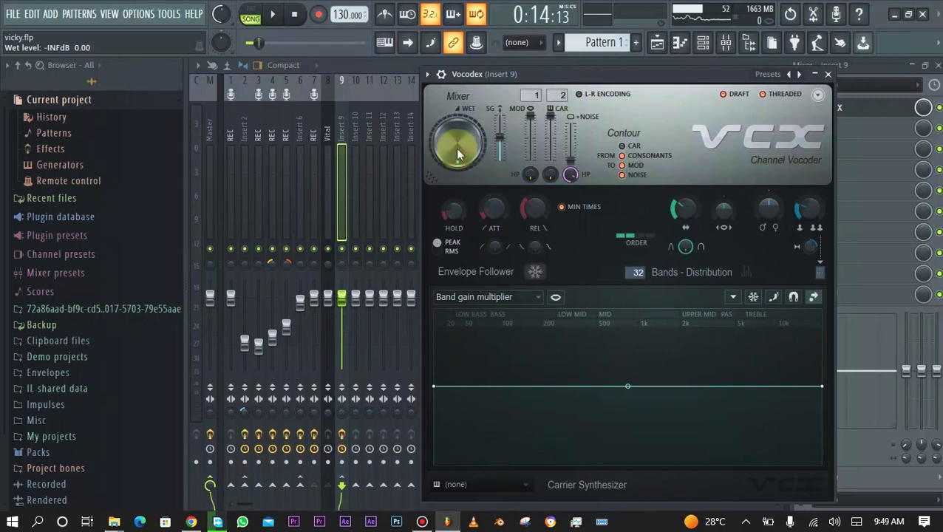
mouse_move(457, 147)
mouse_down()
mouse_move(456, 133)
mouse_move(455, 148)
mouse_up()
right_click(456, 148)
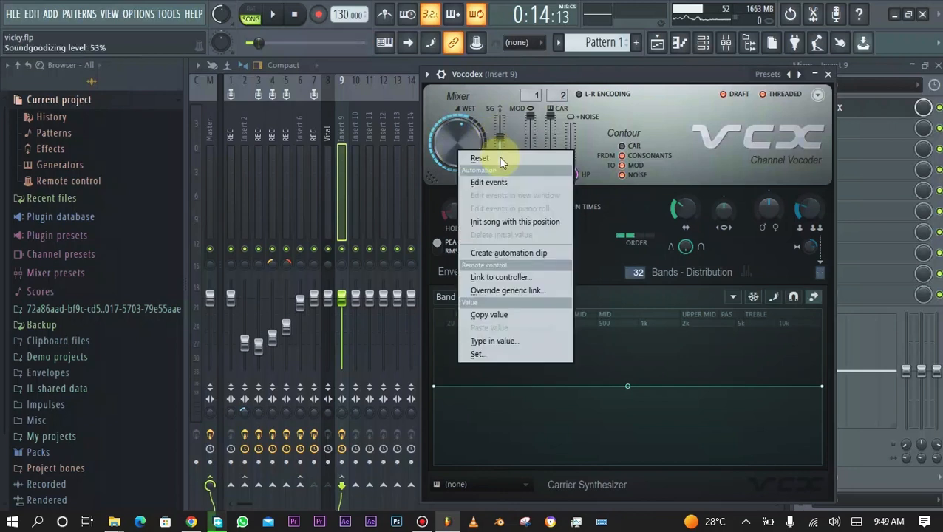
click(483, 159)
Raise the Vocodex wet level to 18.1 dB during playback to hear its effect, and reset it to 0.0 dB
key(space)
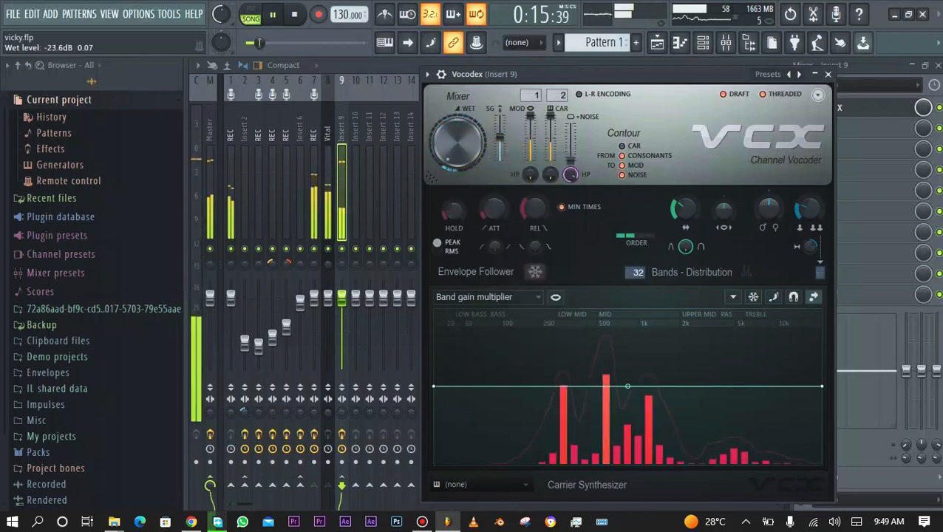
drag(463, 139, 463, 74)
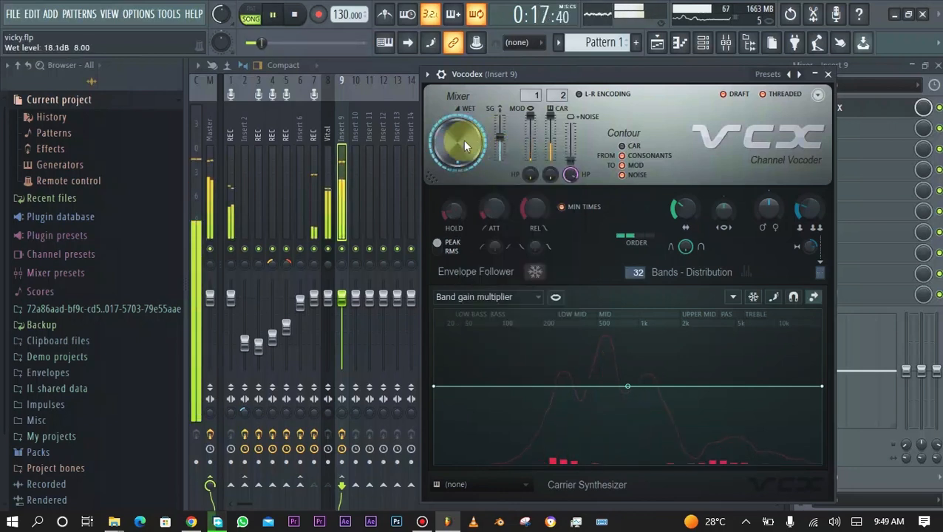
right_click(463, 140)
click(493, 148)
key(space)
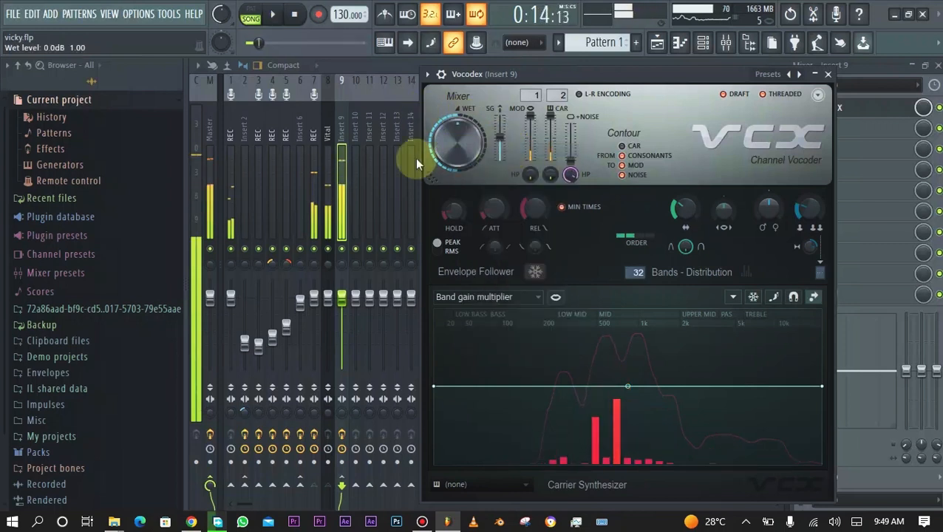
Reset the Vocodex Soundgoodizing level to its default
drag(503, 137, 502, 137)
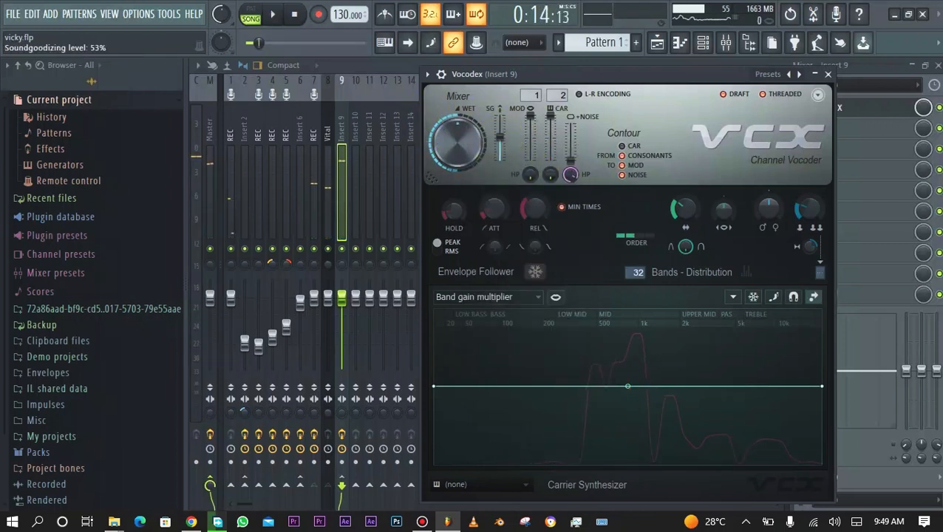
click(502, 136)
drag(502, 136, 503, 136)
right_click(504, 136)
click(540, 151)
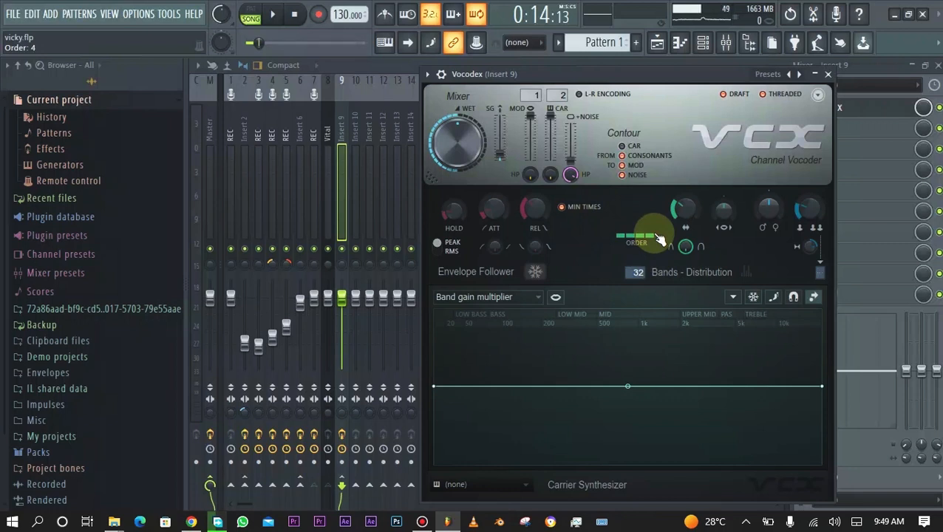
Set the Vocodex band filter order to 2 and play the song briefly to hear the effect
drag(660, 238, 680, 280)
key(space)
key(space)
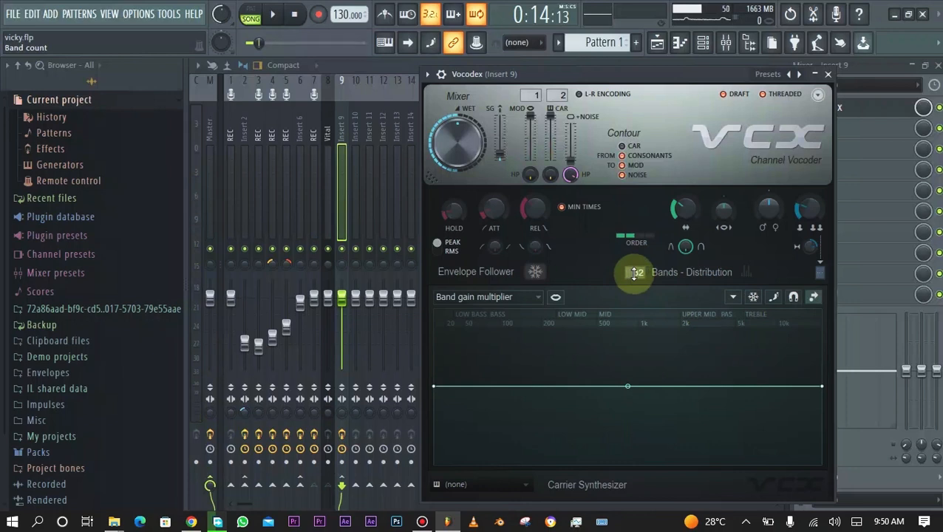
Try the Vocodex band count at 100 during playback to hear its effect on the vocal
drag(634, 273, 635, 274)
key(space)
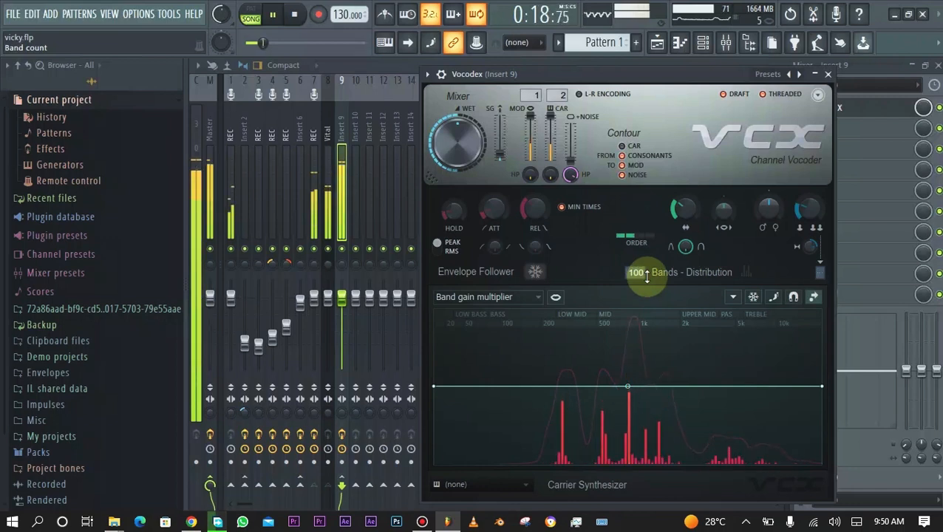
key(space)
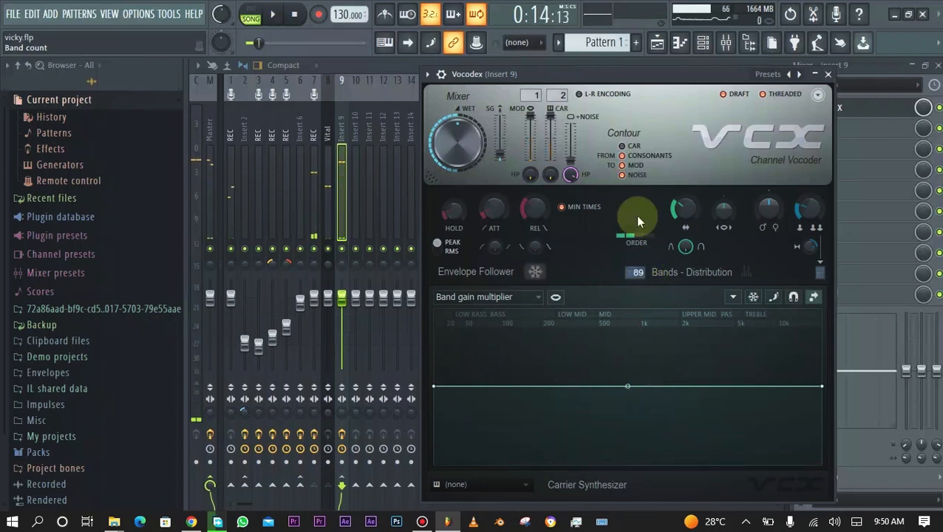
Audition the vocoder with only 5 bands during playback, and set the band count to 40
key(space)
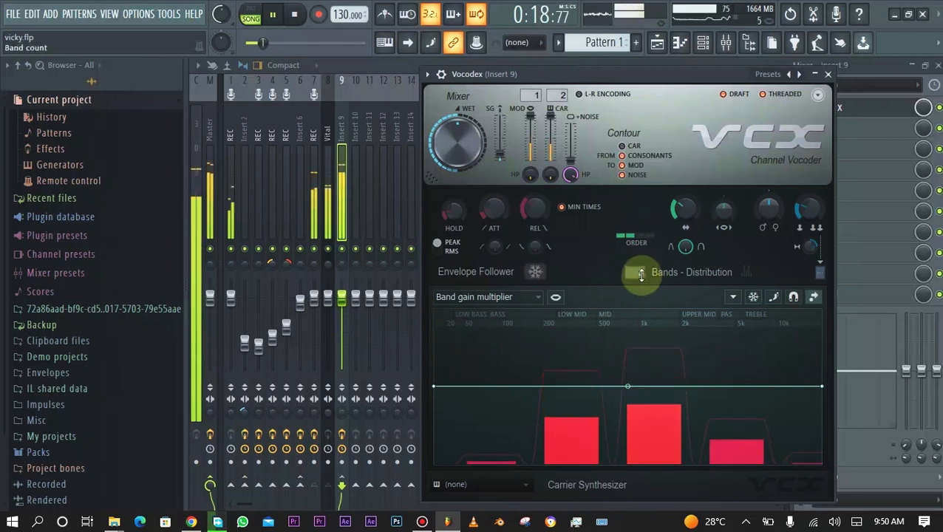
key(space)
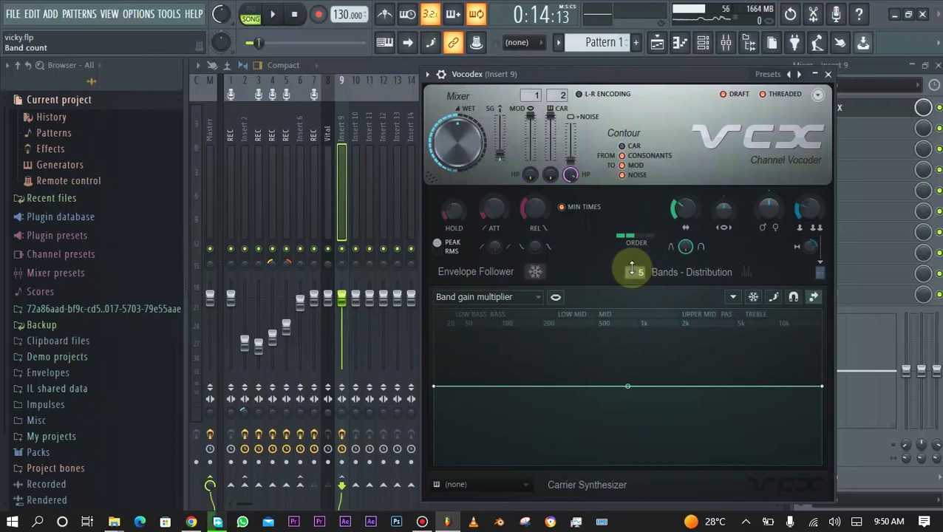
drag(634, 269, 639, 255)
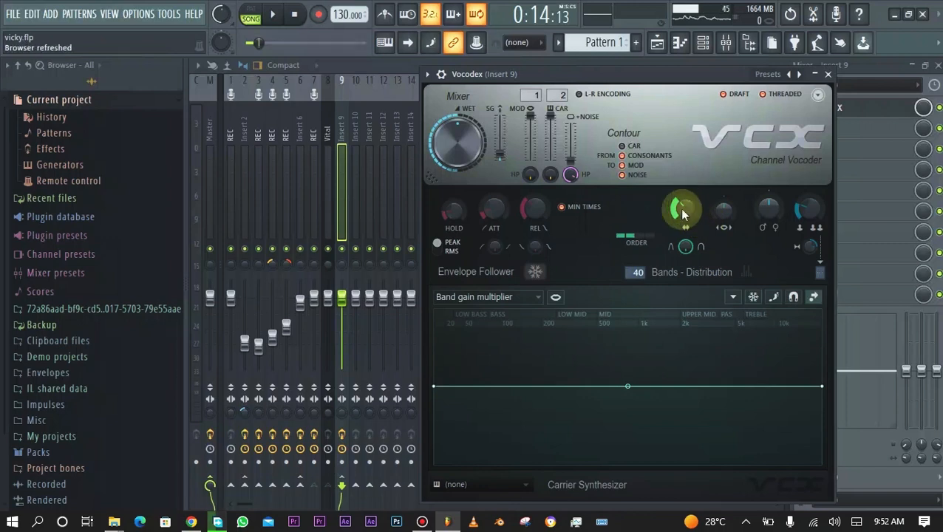
Adjust the Vocodex band width to about 53% while auditioning the song, and stop playback
mouse_move(683, 213)
mouse_down()
mouse_move(683, 249)
mouse_move(683, 142)
mouse_move(683, 214)
mouse_up()
key(space)
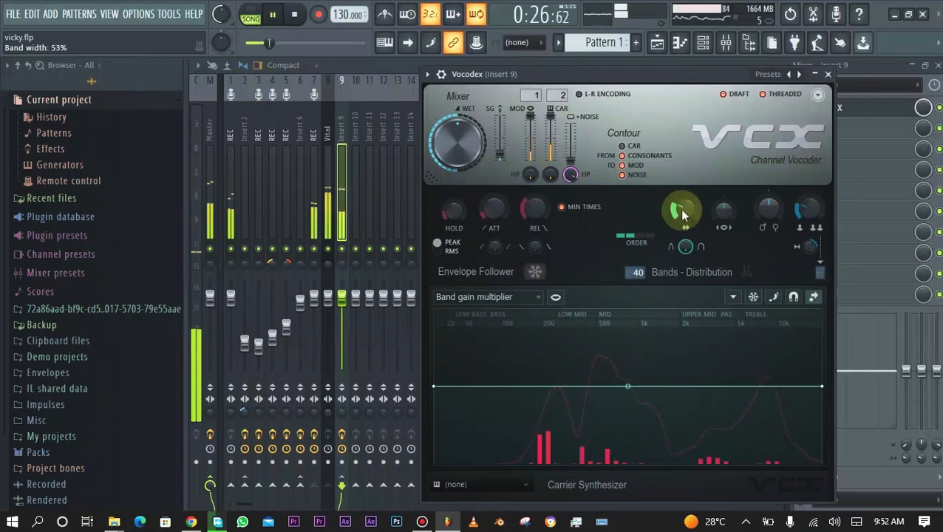
key(space)
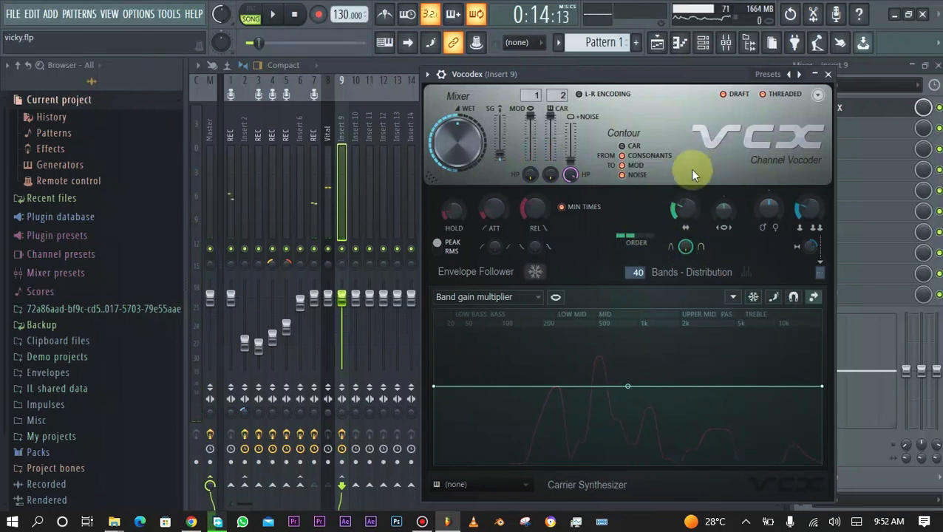